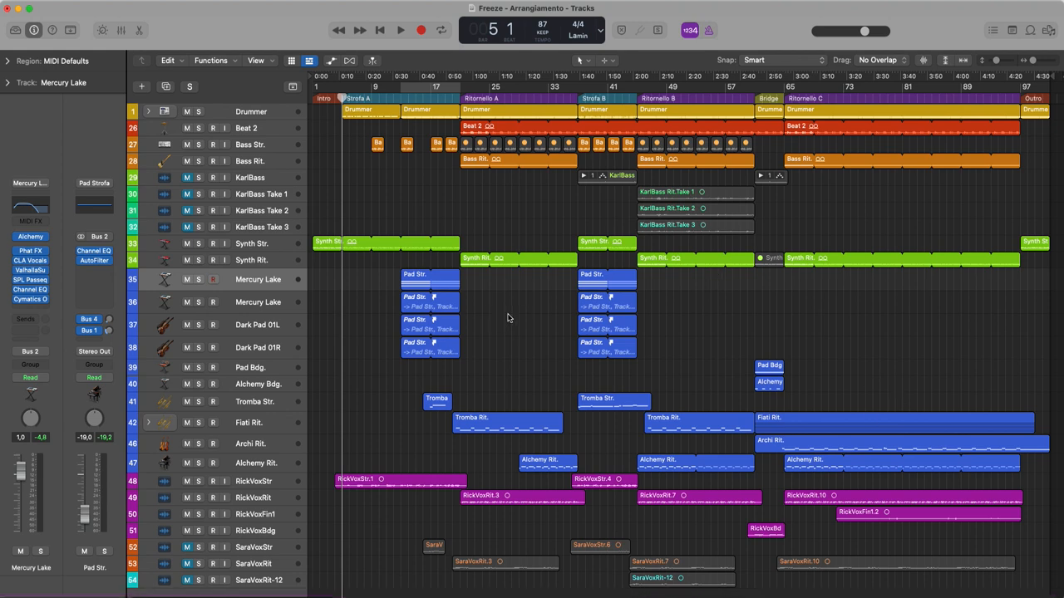
# Select track 35 Mercury Lake, turn on the cycle from bar 13 to bar 21, and briefly toggle the track's solo
pyautogui.click(262, 264)
pyautogui.click(271, 283)
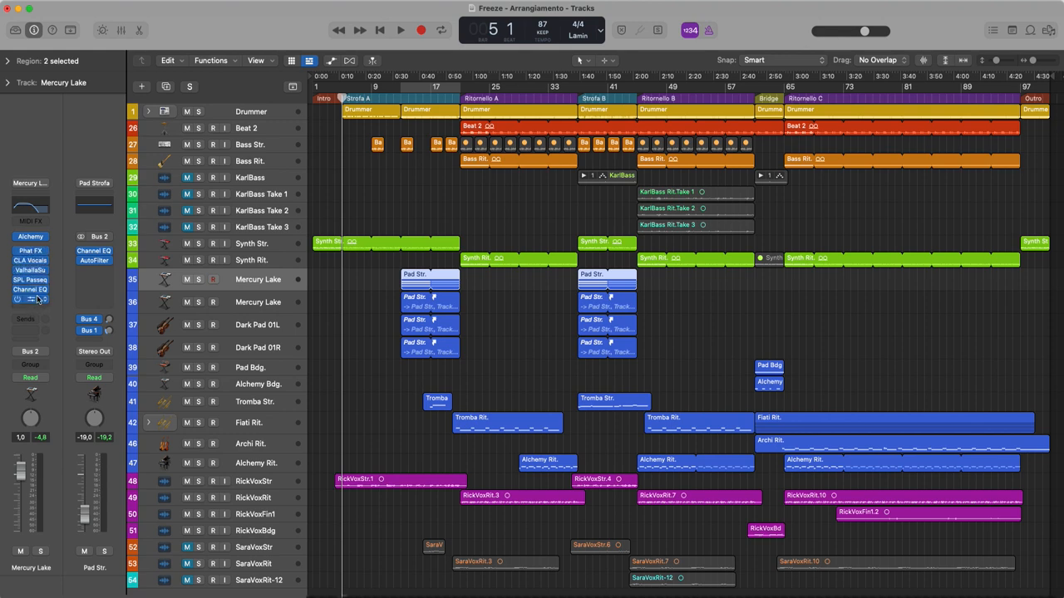
pyautogui.click(432, 87)
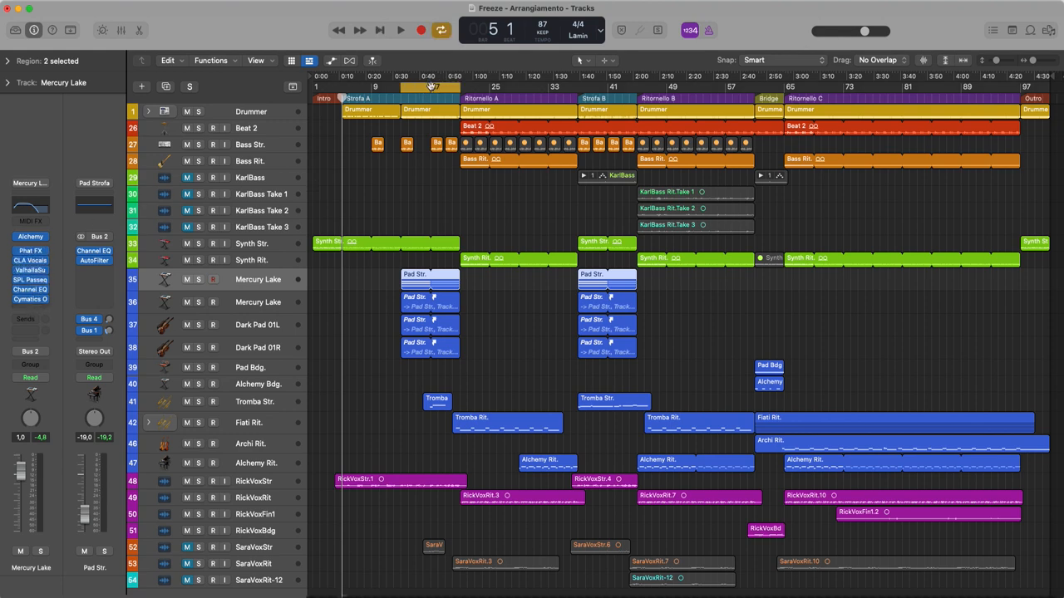
pyautogui.click(199, 280)
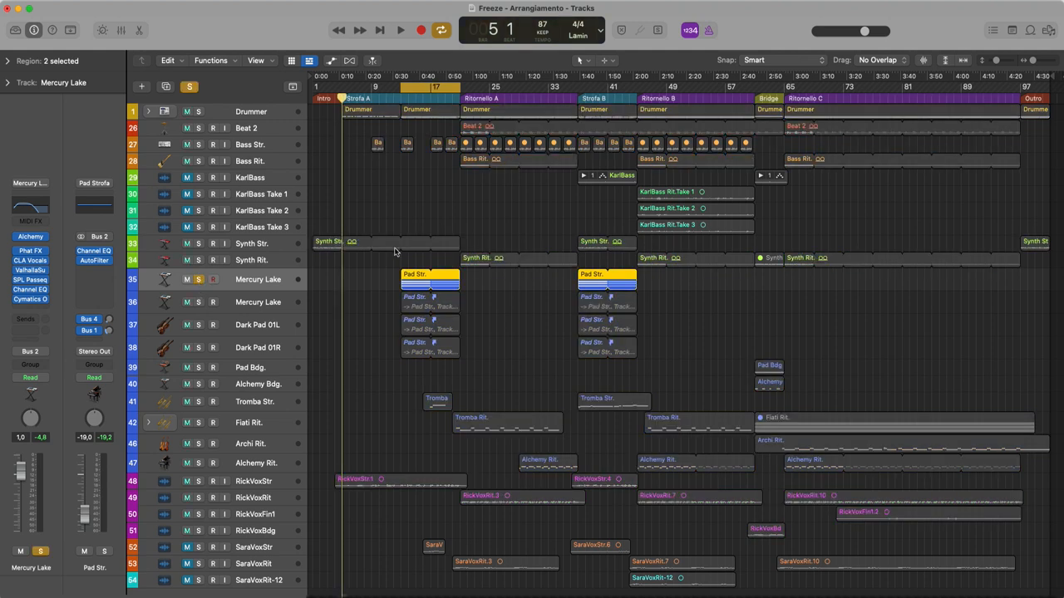
pyautogui.click(198, 280)
# Examine the channel settings of the layered pad tracks 36 to 38, ending on track 35 Mercury Lake
pyautogui.click(257, 304)
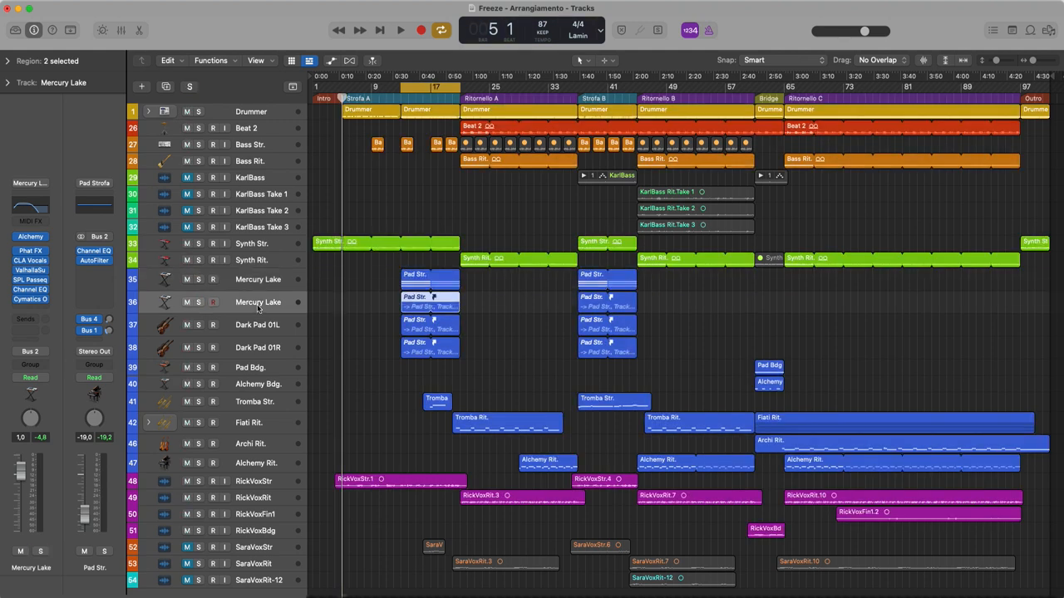
pyautogui.click(261, 332)
pyautogui.click(264, 348)
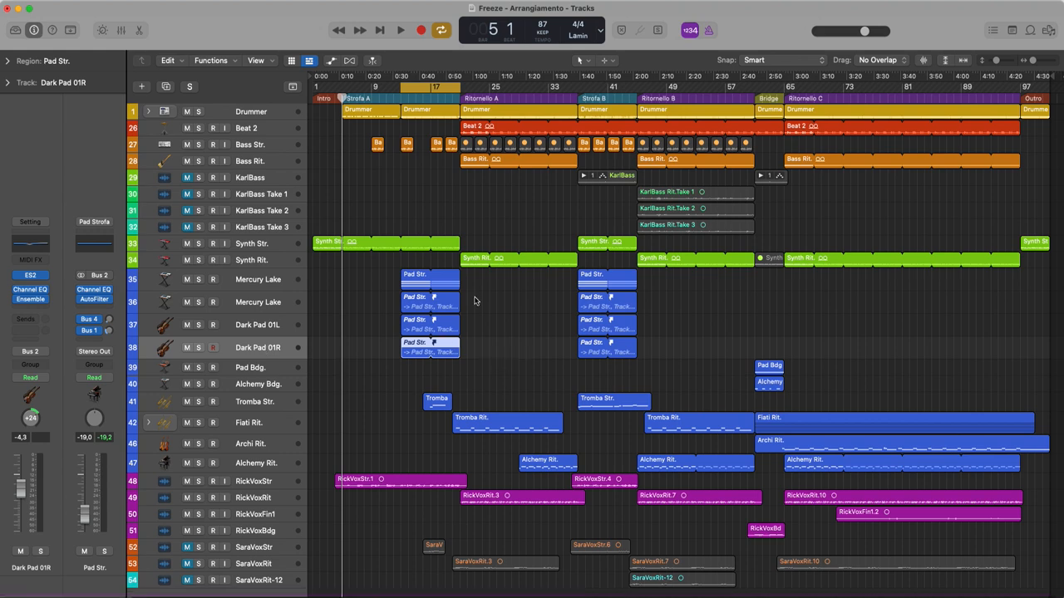
pyautogui.click(270, 301)
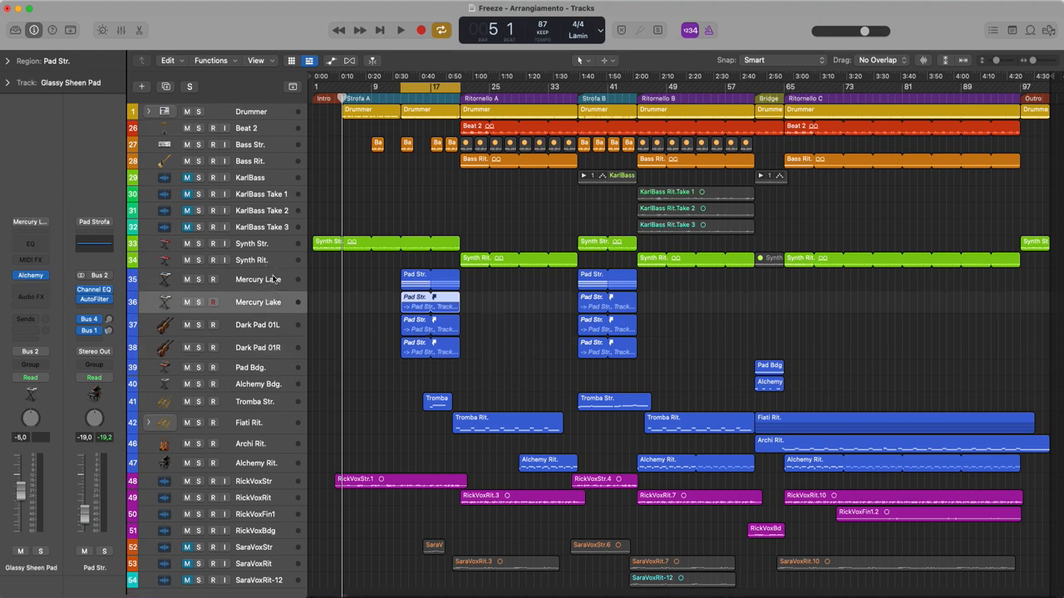
pyautogui.press('Up')
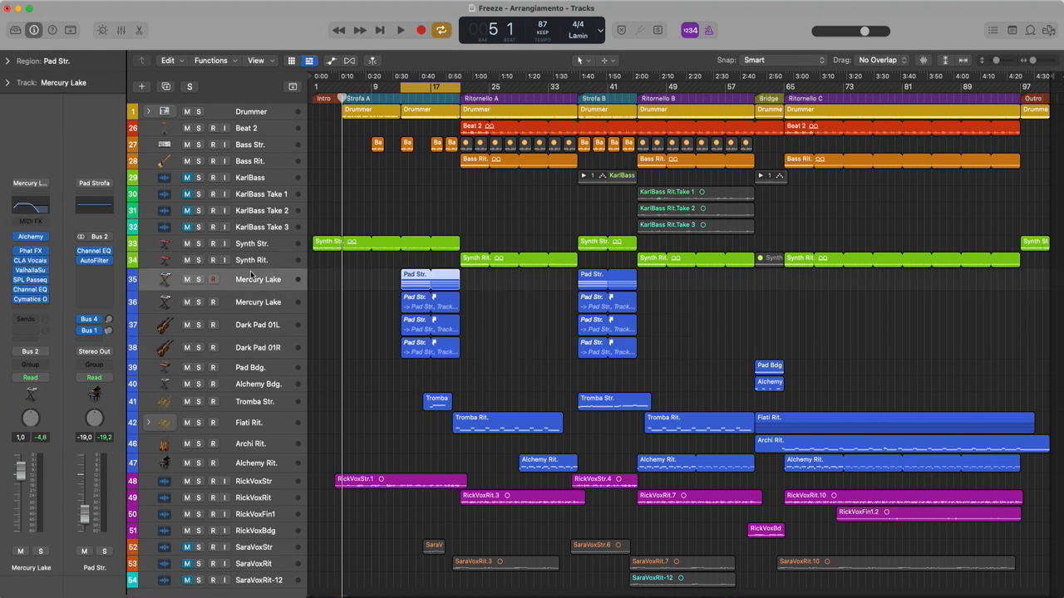
# Solo track 35 Mercury Lake and listen to its pad within the cycle range, stopping around bar 14
pyautogui.click(198, 280)
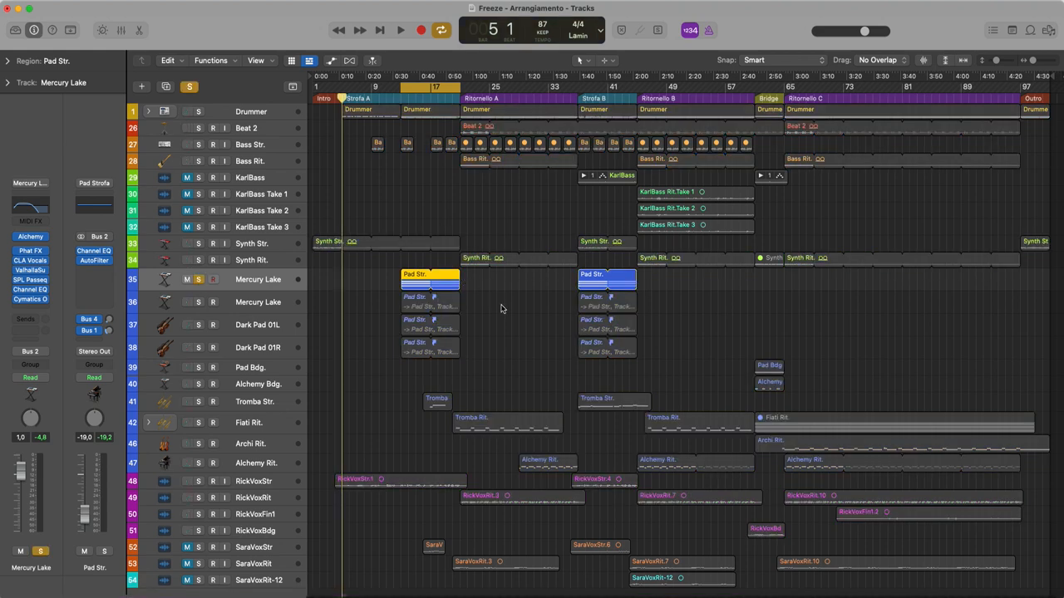
pyautogui.press('space')
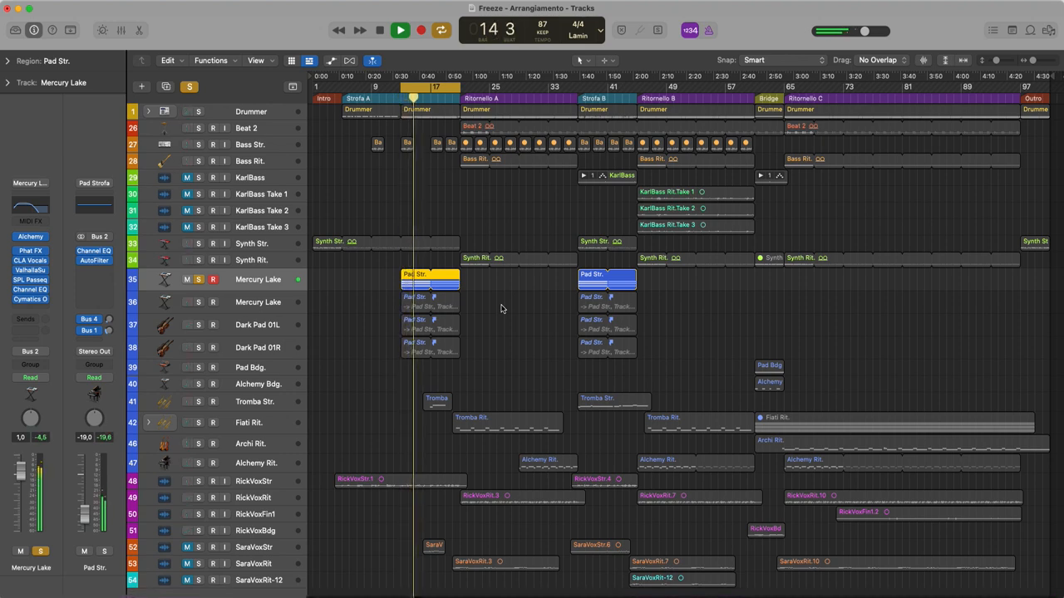
pyautogui.press('space')
# Set the control bar display to Custom, open the Performance Meter and place it over the ruler
pyautogui.click(601, 31)
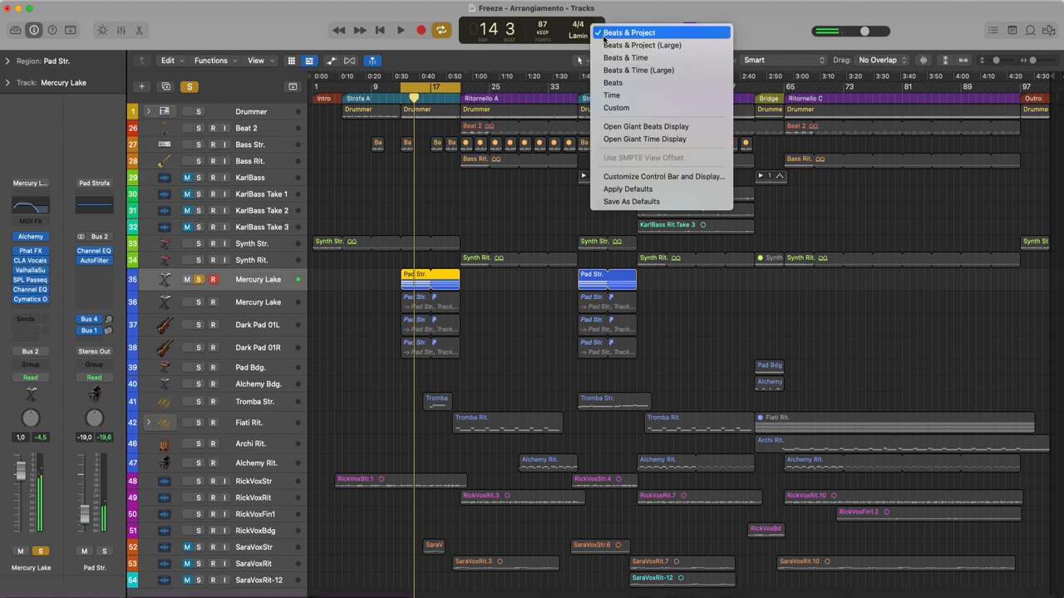
pyautogui.click(644, 109)
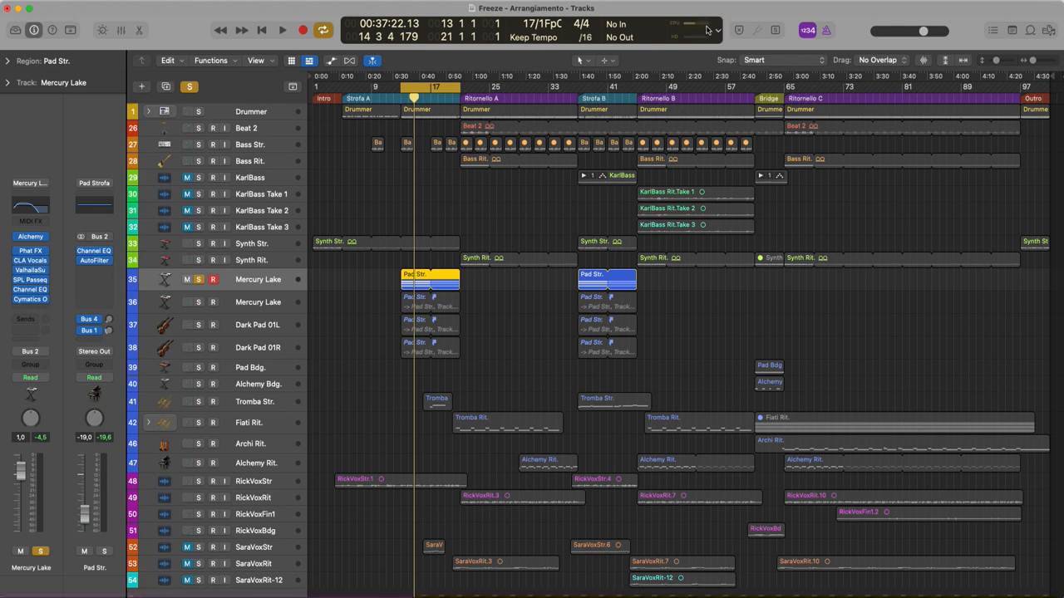
pyautogui.doubleClick(700, 27)
pyautogui.moveTo(655, 133); pyautogui.dragTo(725, 78)
# Play the soloed pad while checking the processing load, and turn off its solo and the cycle once stopped
pyautogui.press('space')
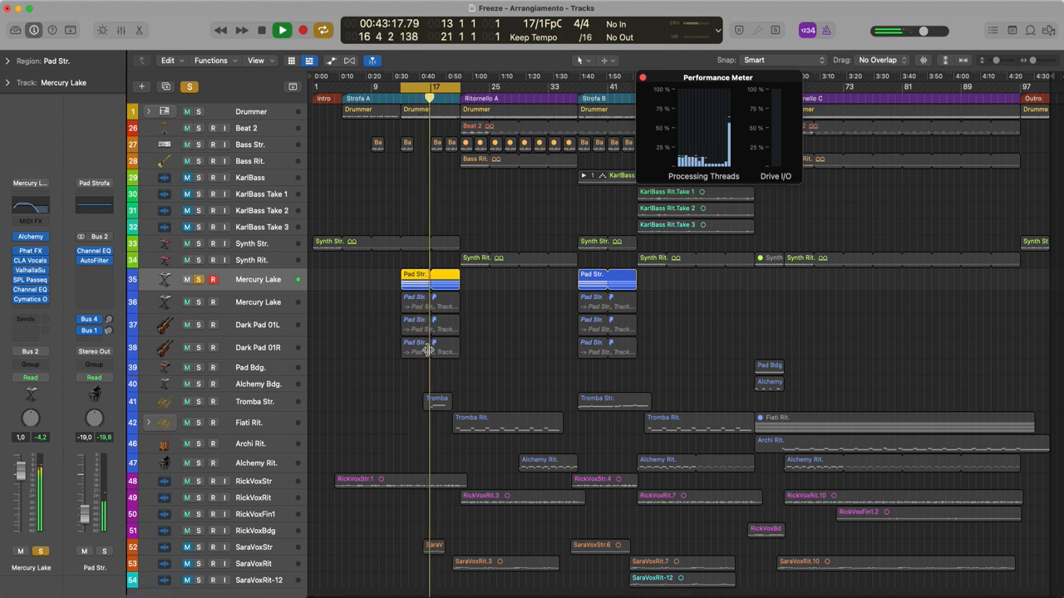
pyautogui.press('space')
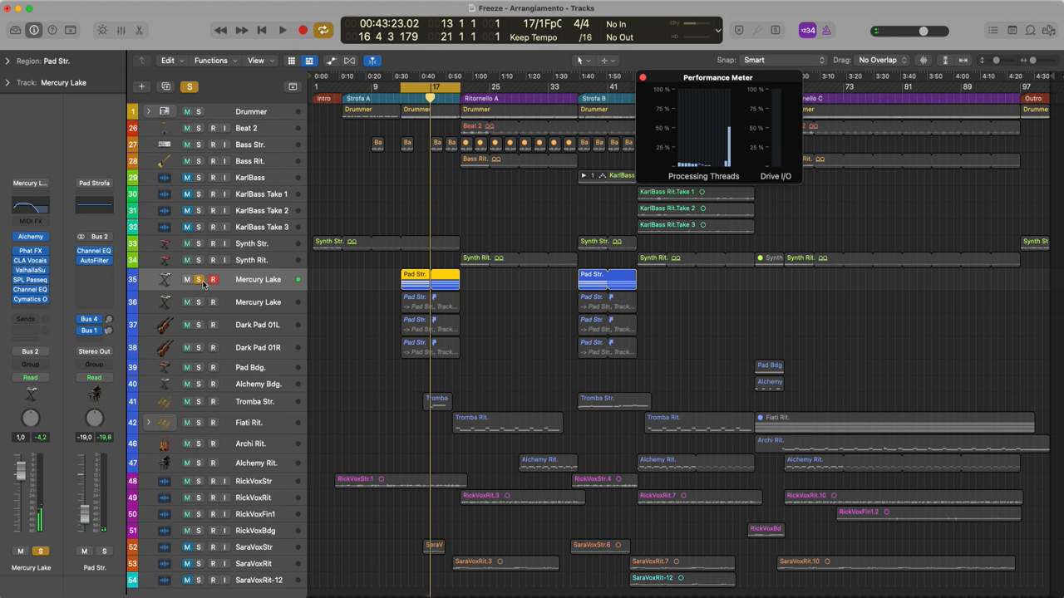
pyautogui.click(199, 280)
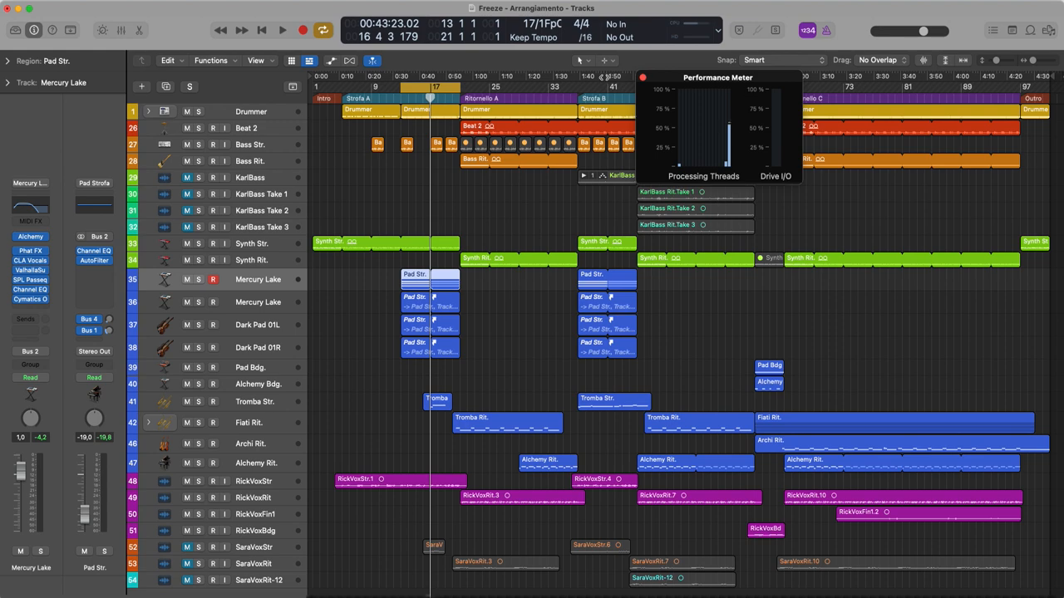
pyautogui.click(445, 87)
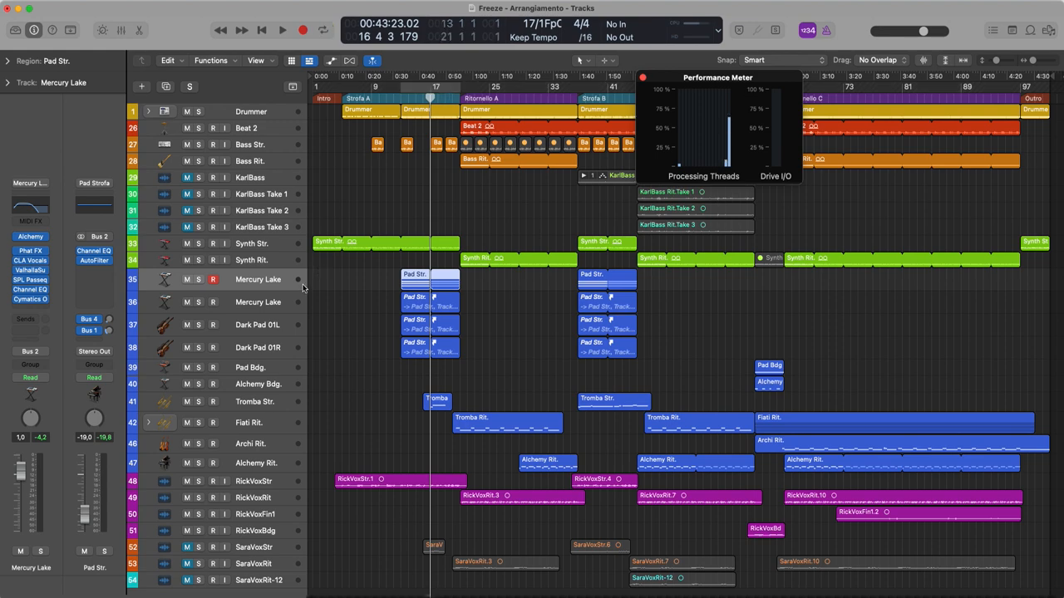
# Configure the track headers to show the Freeze button
pyautogui.rightClick(228, 284)
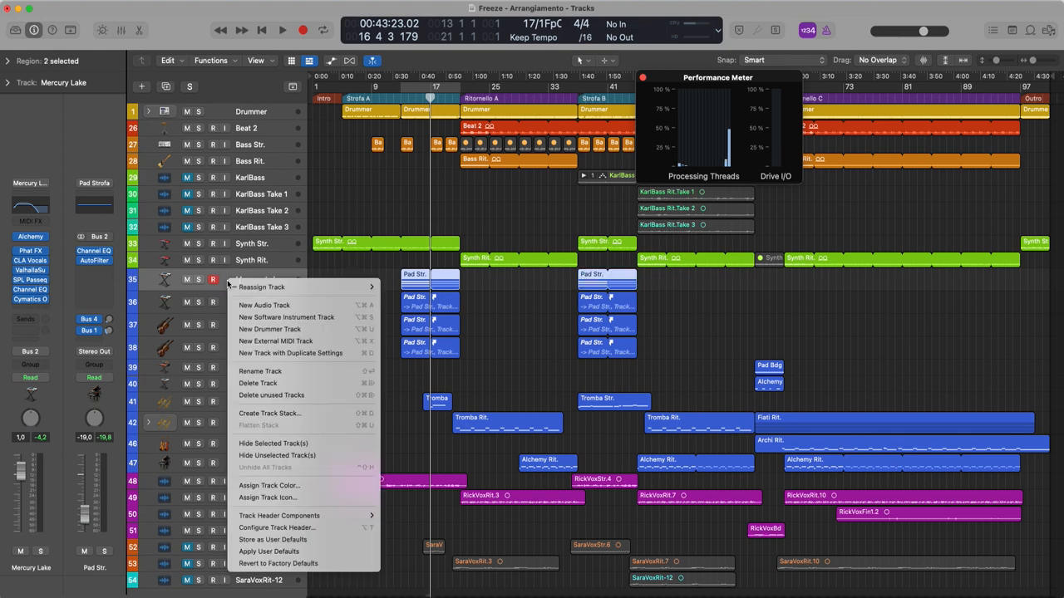
pyautogui.click(338, 529)
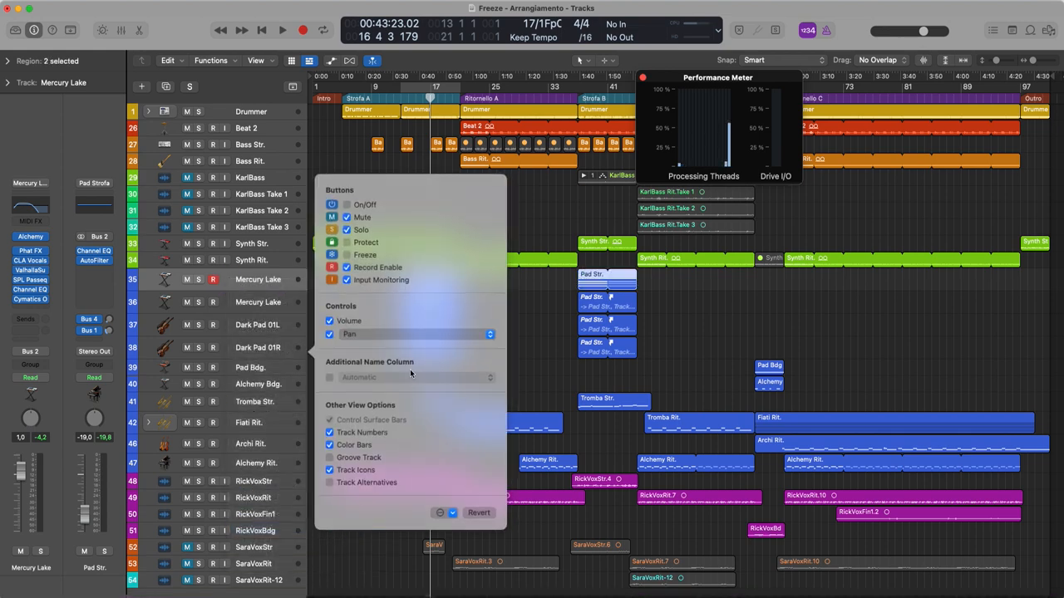
pyautogui.click(346, 255)
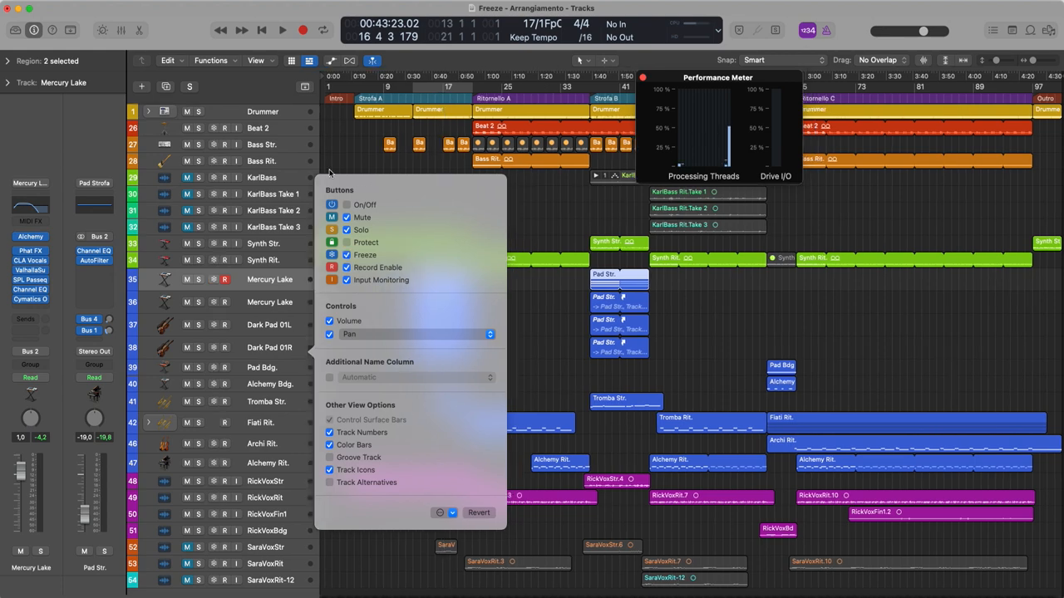
pyautogui.click(304, 165)
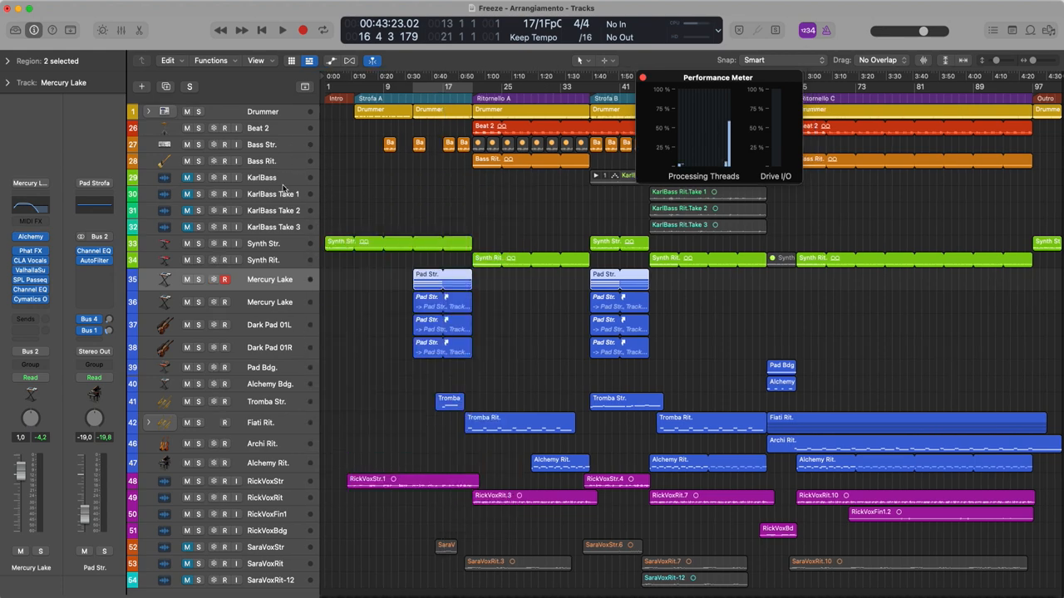
pyautogui.rightClick(291, 282)
pyautogui.moveTo(374, 518)
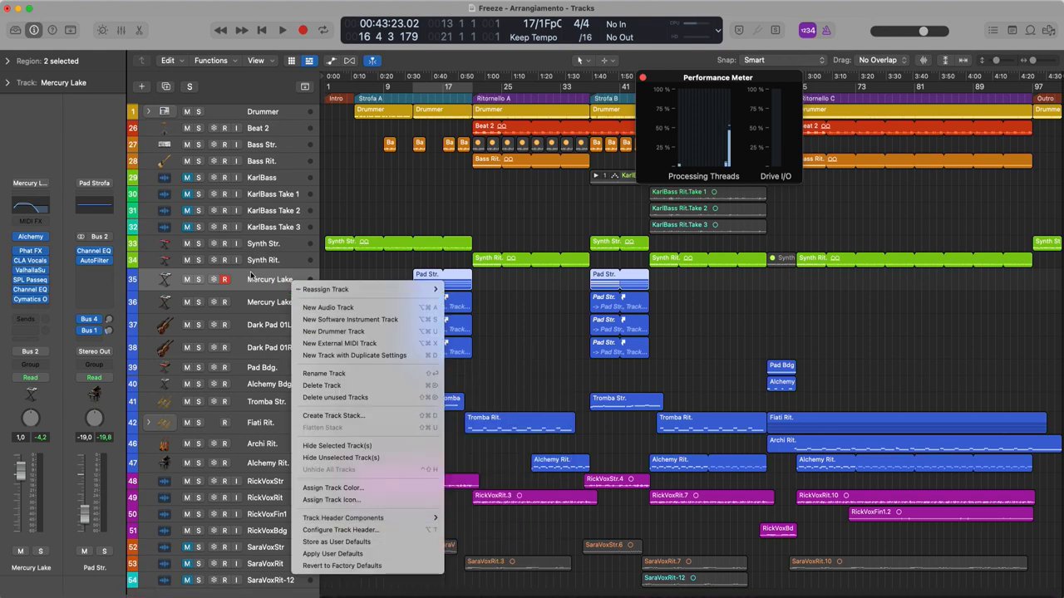
pyautogui.click(250, 279)
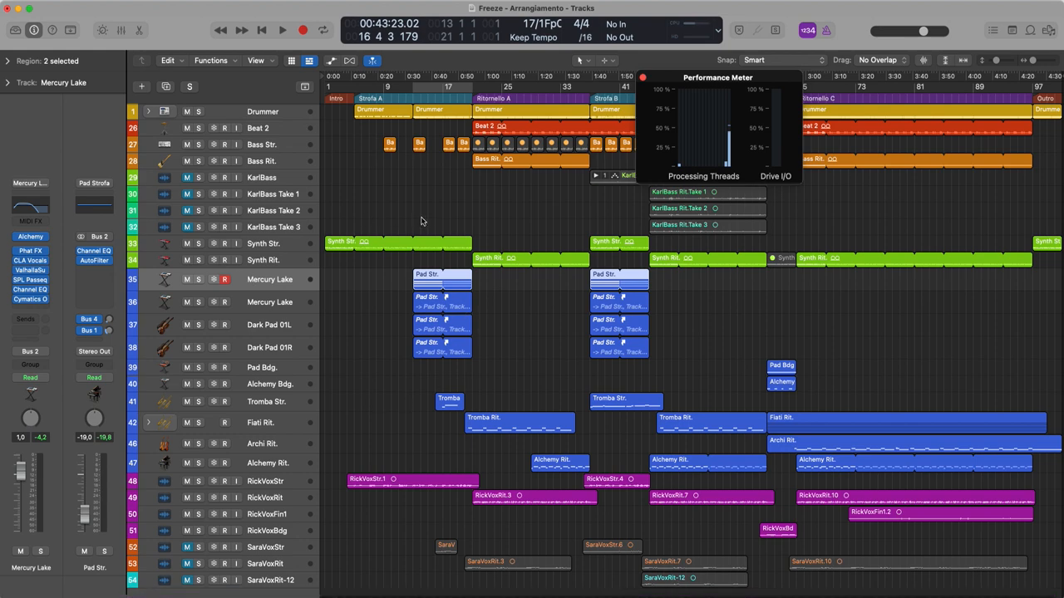
# Enable Freeze on track 35 Mercury Lake and start playback from the beginning to render the freeze file
pyautogui.click(213, 282)
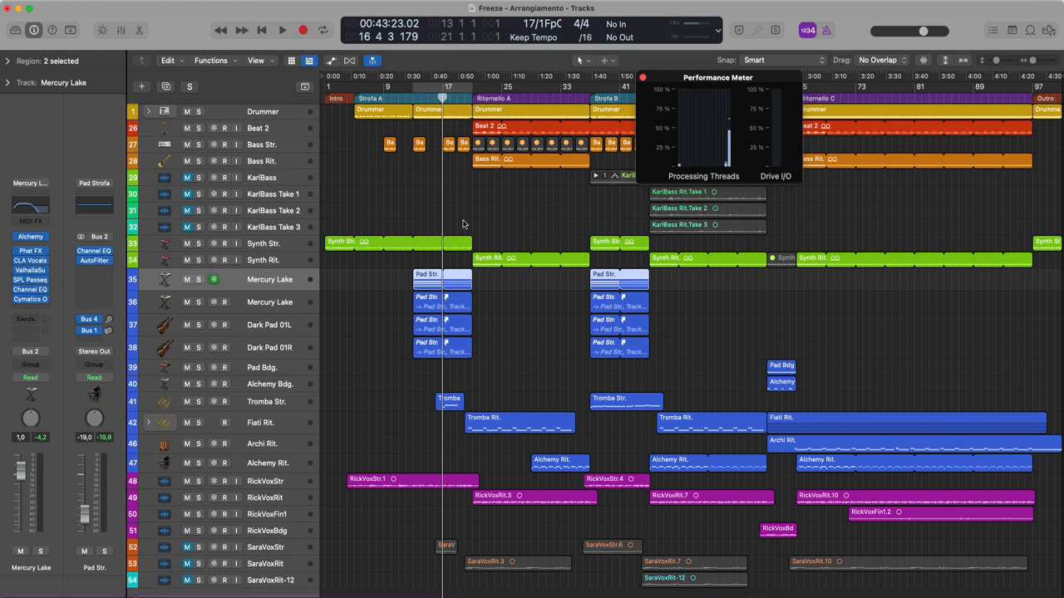
pyautogui.press('Return')
pyautogui.press('space')
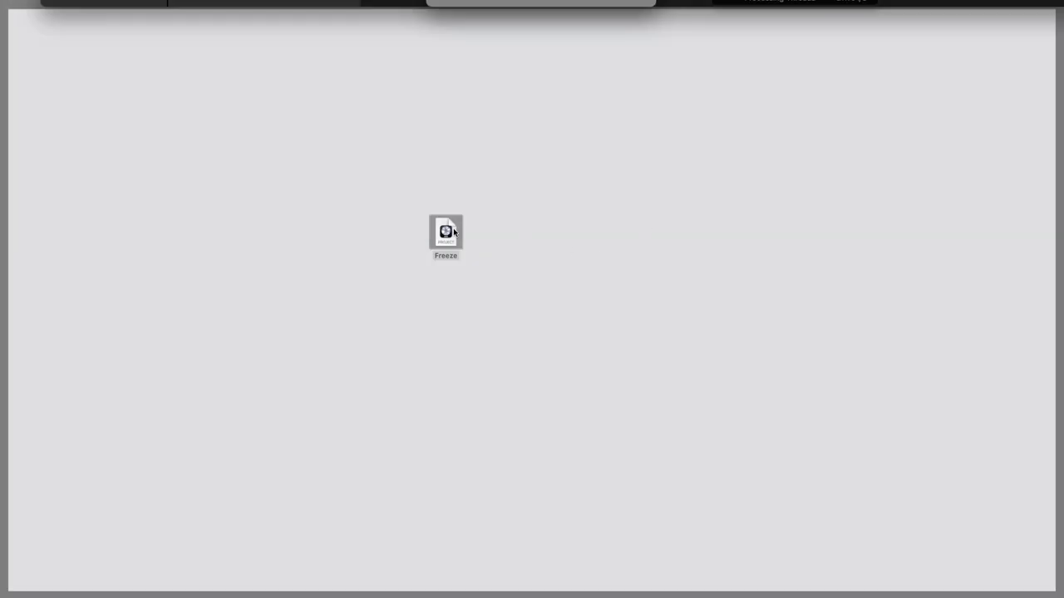
# Switch to Finder and show the package contents of the Freeze project
pyautogui.click(453, 230)
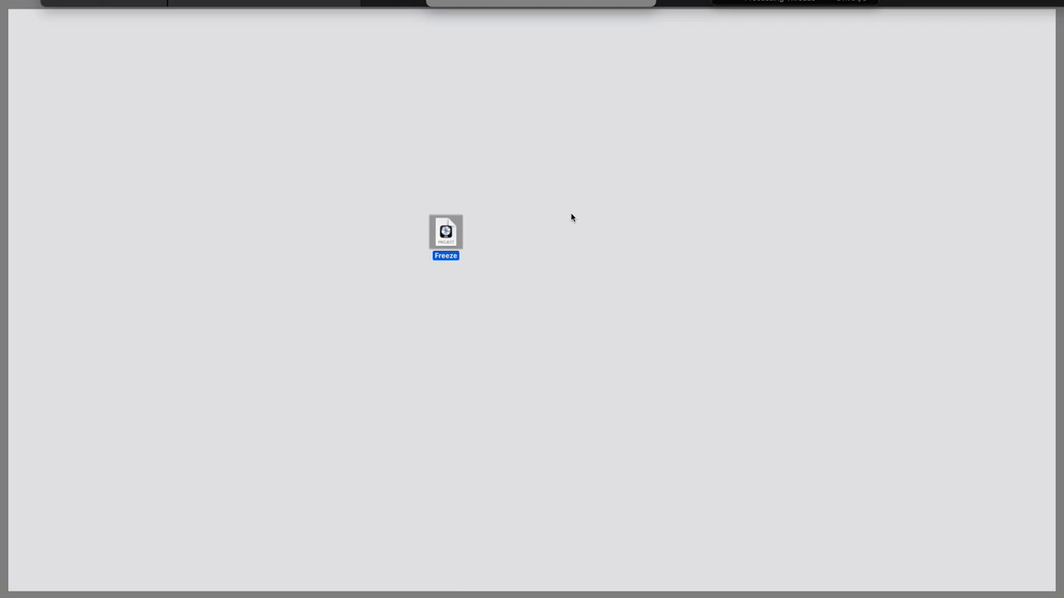
pyautogui.rightClick(450, 236)
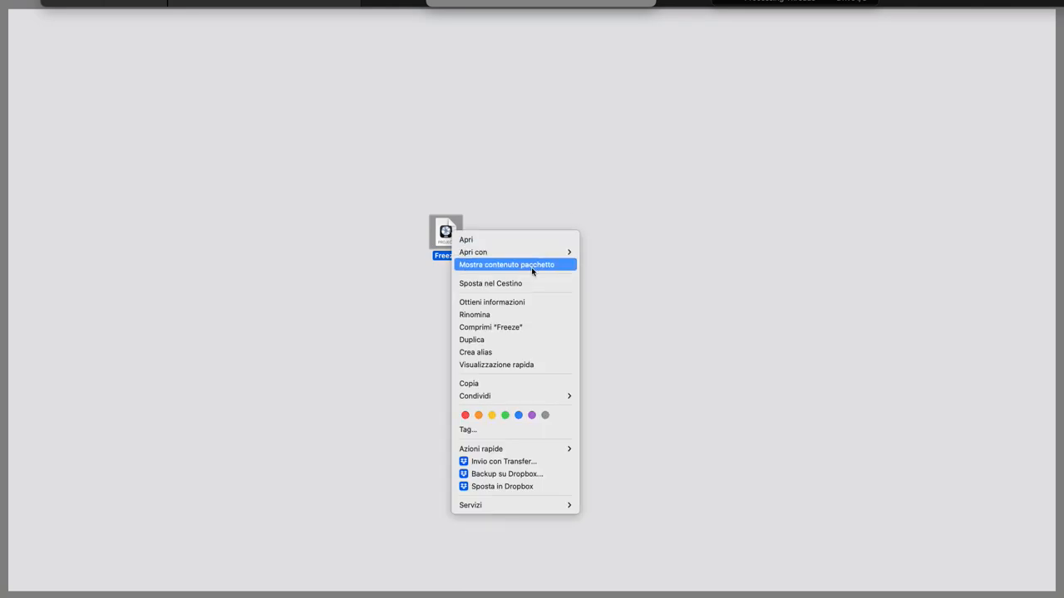
pyautogui.click(660, 158)
pyautogui.click(446, 233)
pyautogui.rightClick(446, 232)
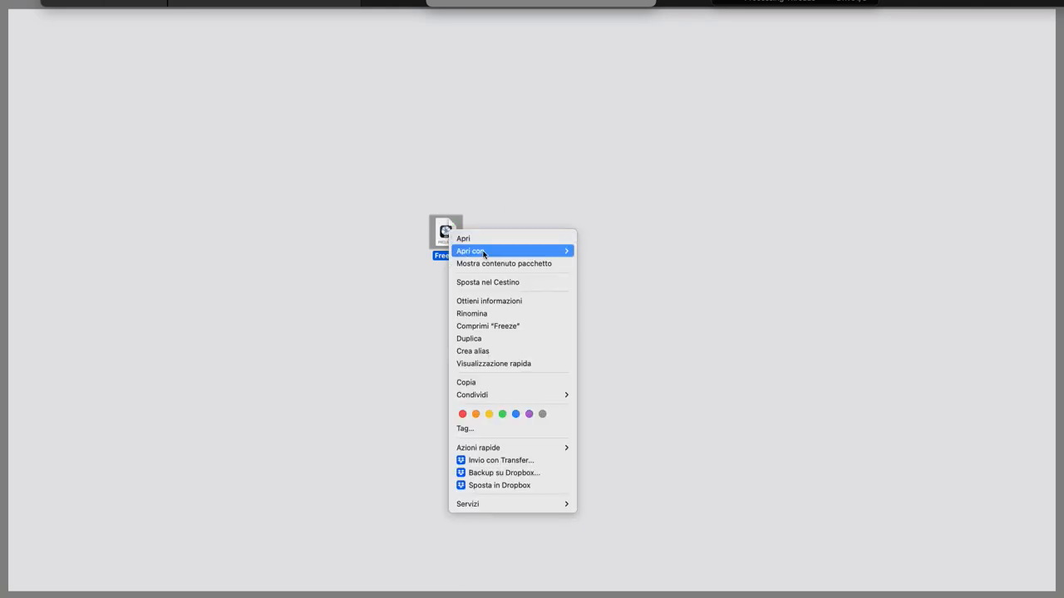
pyautogui.click(504, 261)
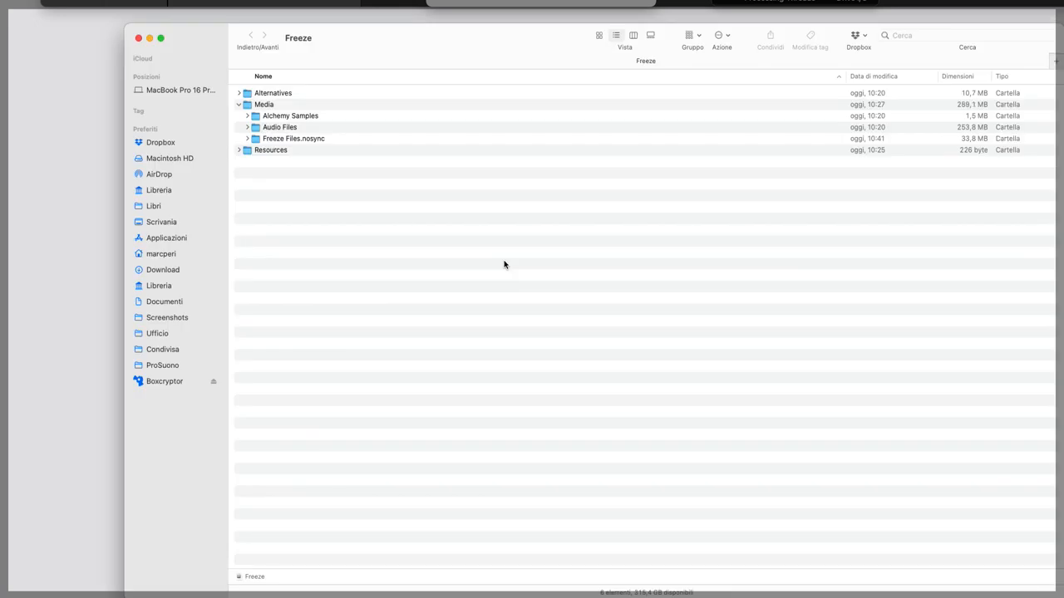
# Expand the Media and Freeze Files.nosync folders to inspect the freeze file, and minimize the Finder window when done
pyautogui.click(238, 105)
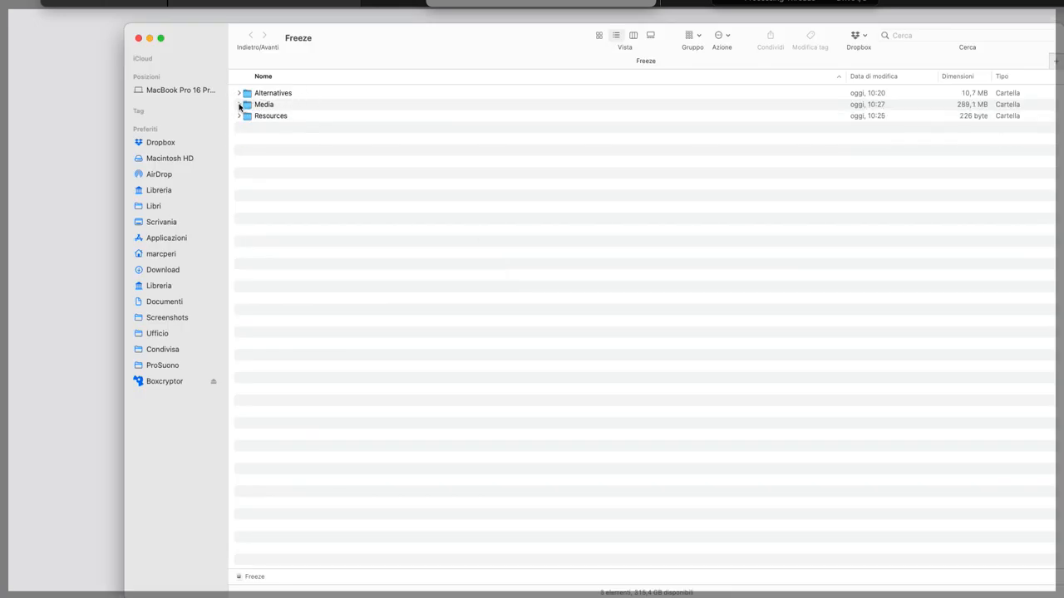
pyautogui.click(239, 105)
pyautogui.click(247, 139)
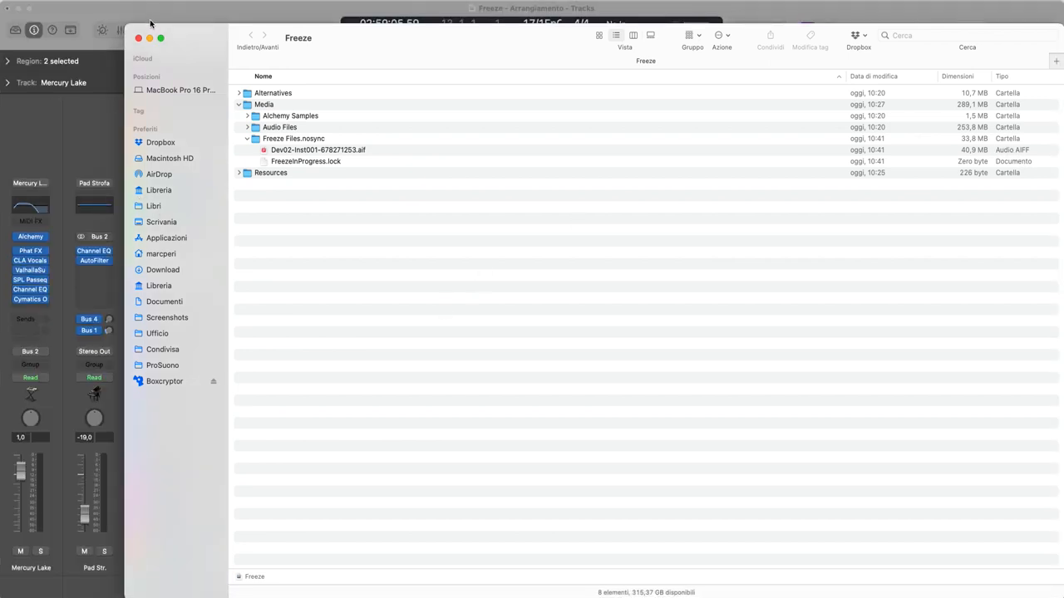
pyautogui.click(149, 38)
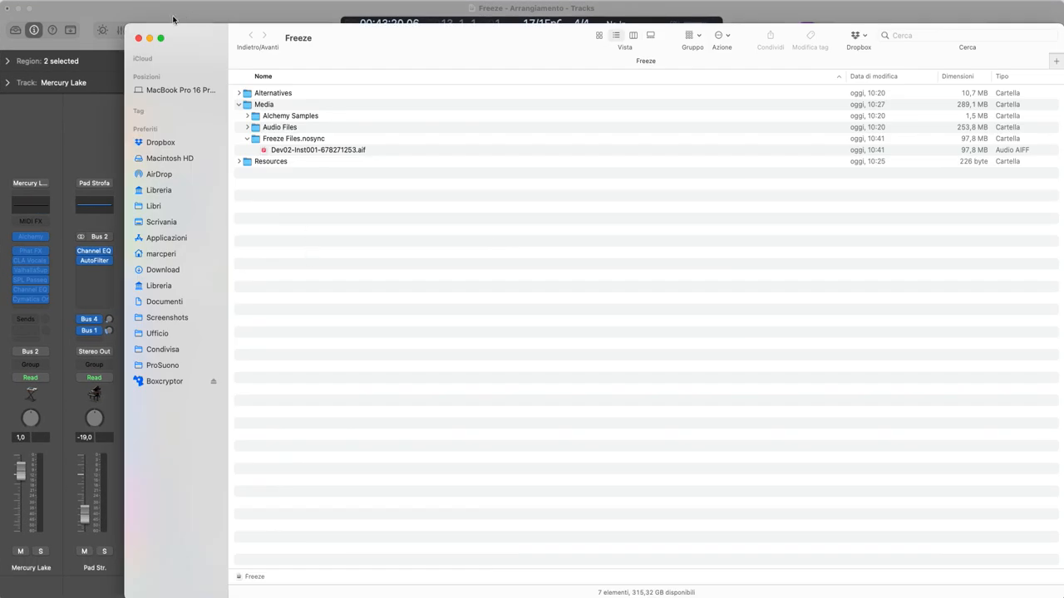
pyautogui.click(150, 38)
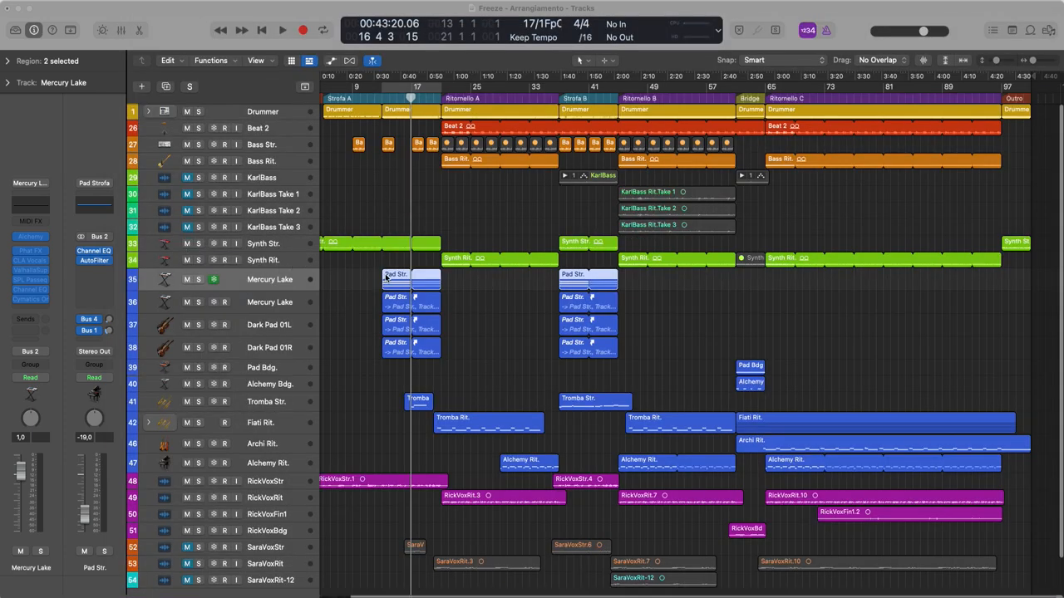
# Solo the frozen Mercury Lake track, turn on the cycle and play it with the Performance Meter open to check the load
pyautogui.click(199, 279)
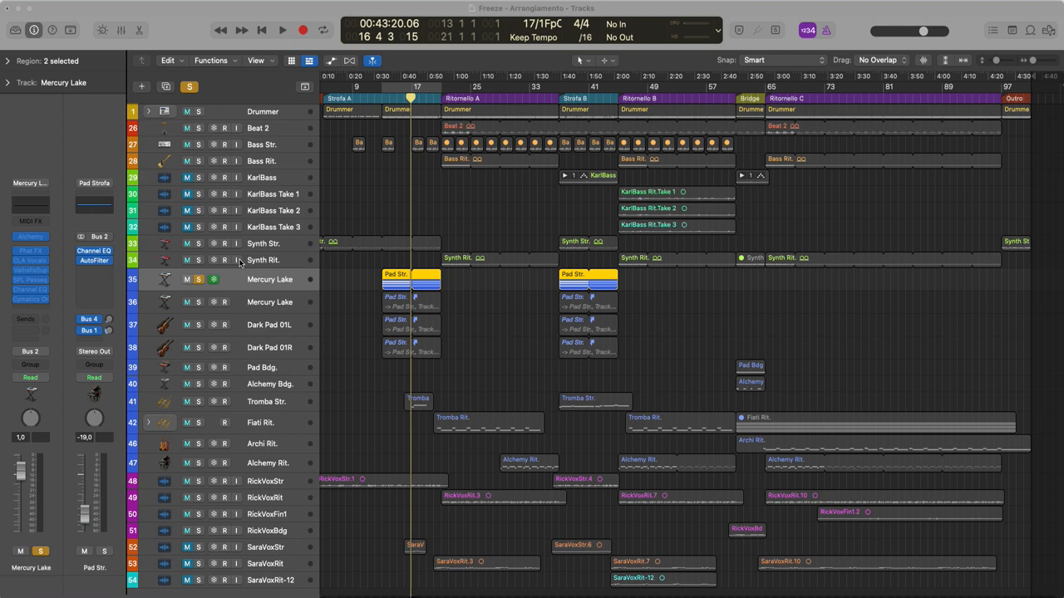
pyautogui.click(388, 88)
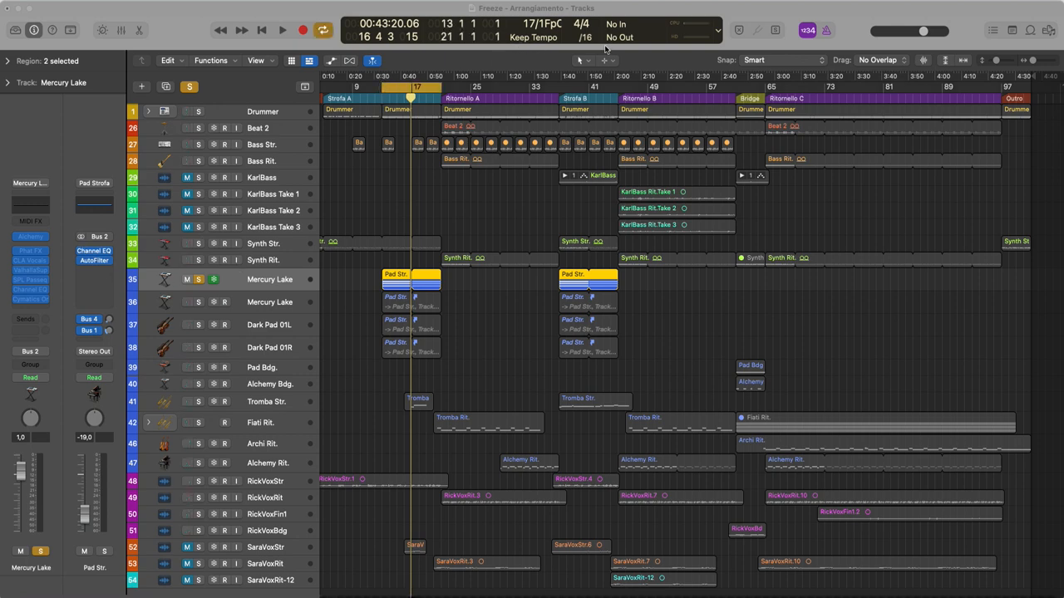
pyautogui.press('space')
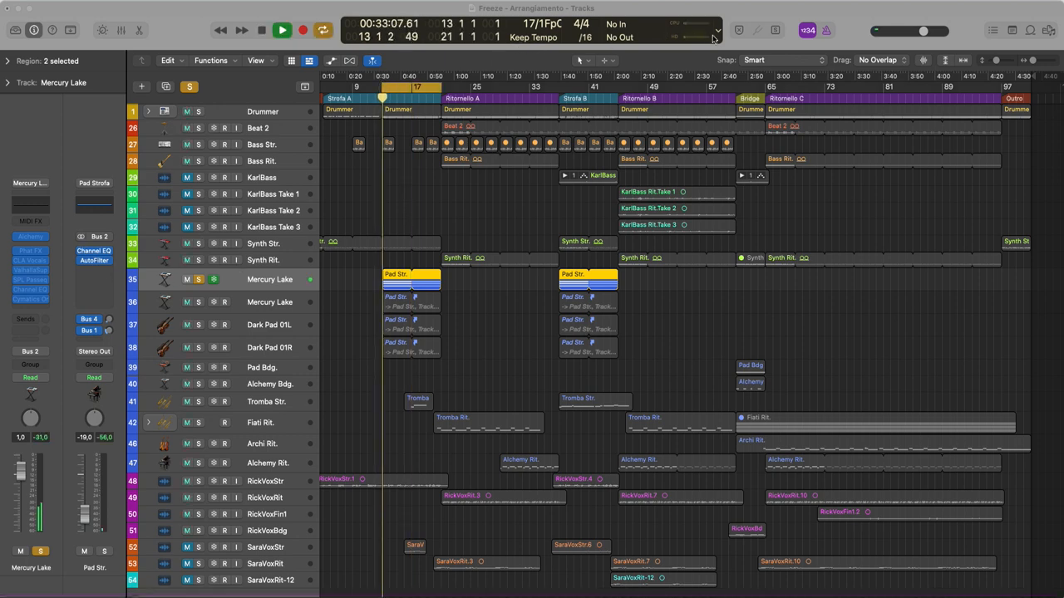
pyautogui.press('space')
pyautogui.click(698, 38)
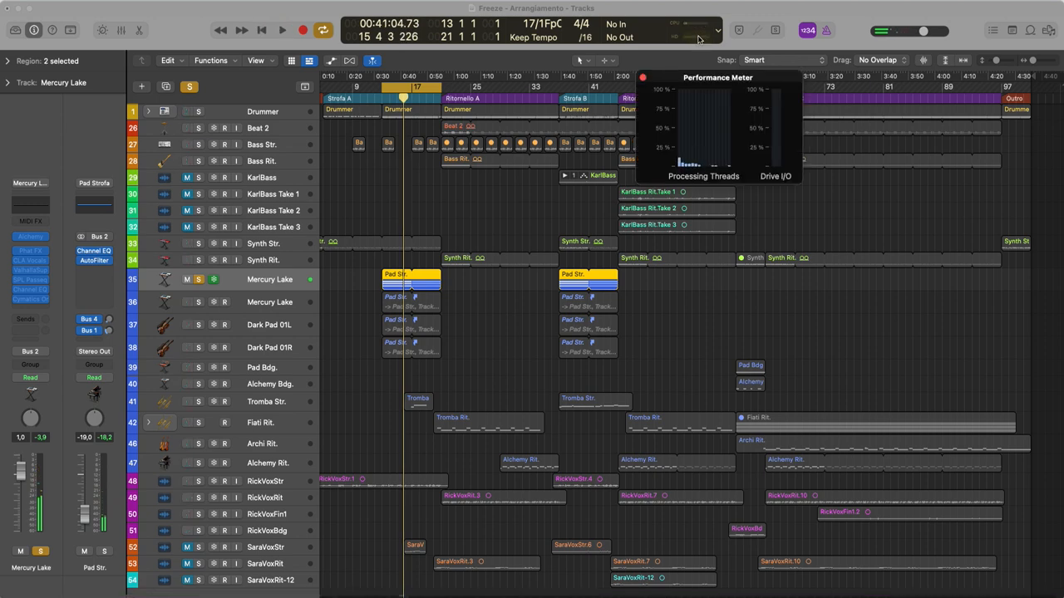
# Replay the soloed, frozen Mercury Lake track while checking its load in the Performance Meter, and stop playback when done
pyautogui.press('space')
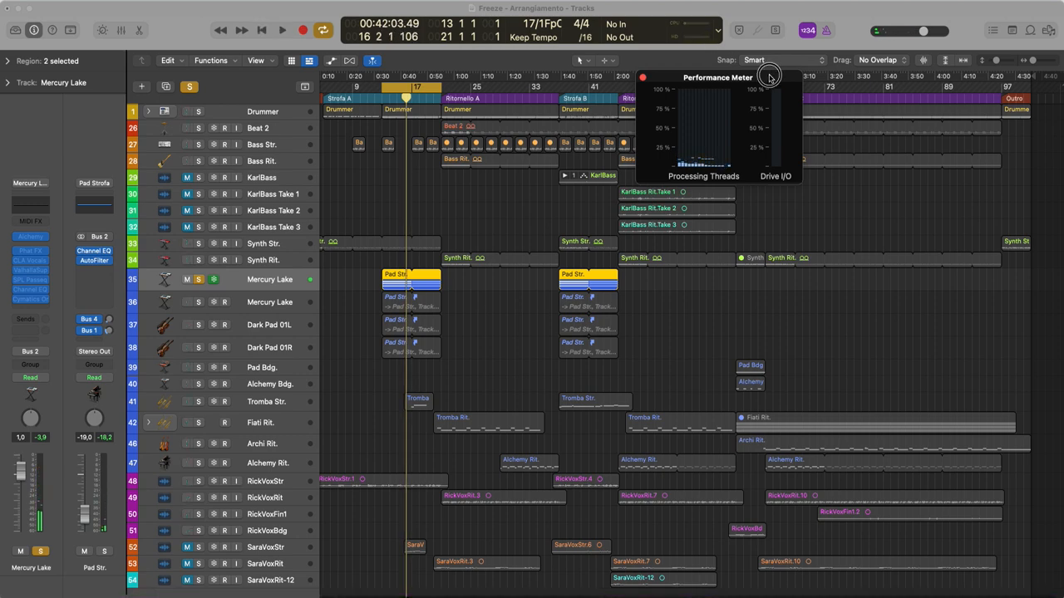
pyautogui.press('space')
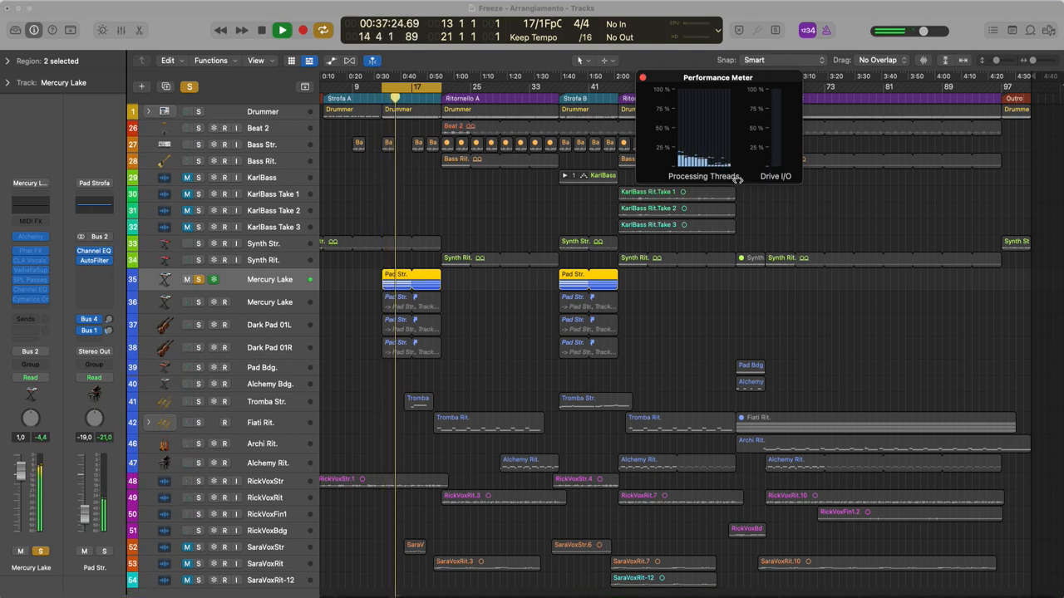
pyautogui.press('space')
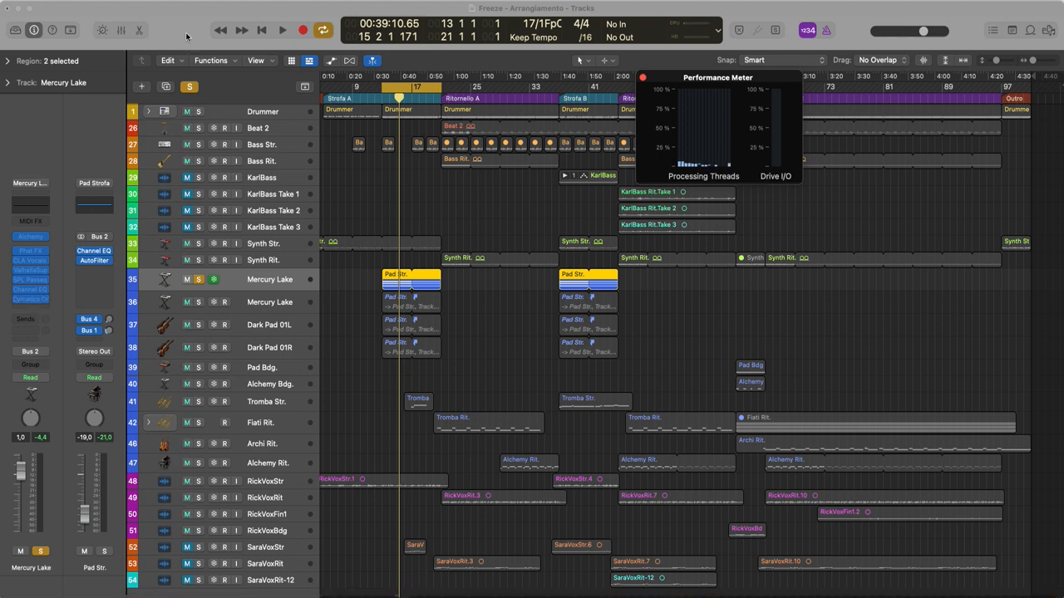
# Set the Freeze Mode of the Mercury Lake track to Source Only and collapse its track parameters
pyautogui.click(8, 83)
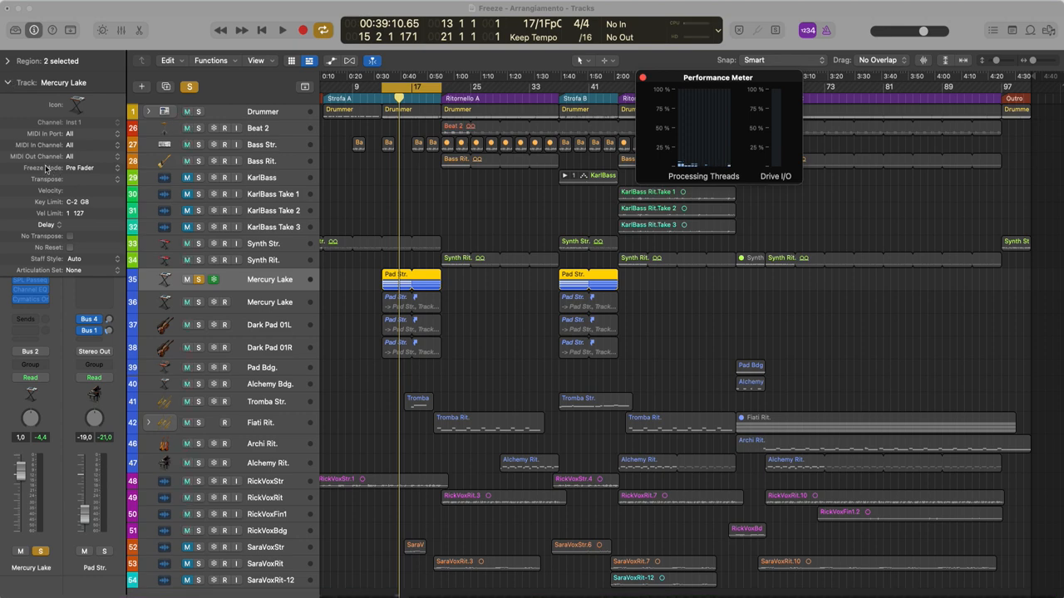
pyautogui.click(113, 170)
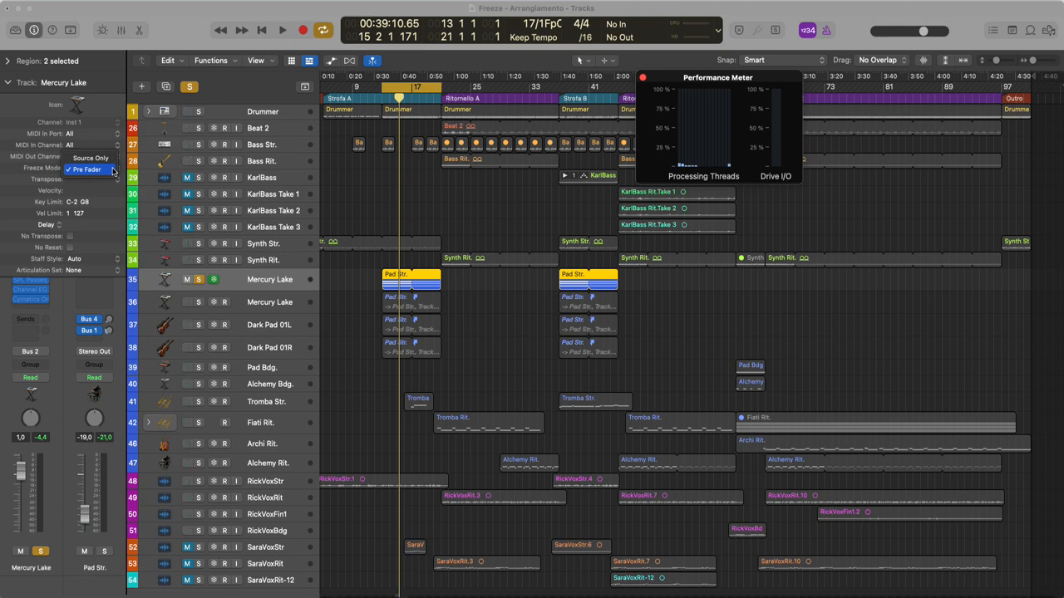
pyautogui.click(107, 161)
pyautogui.click(33, 84)
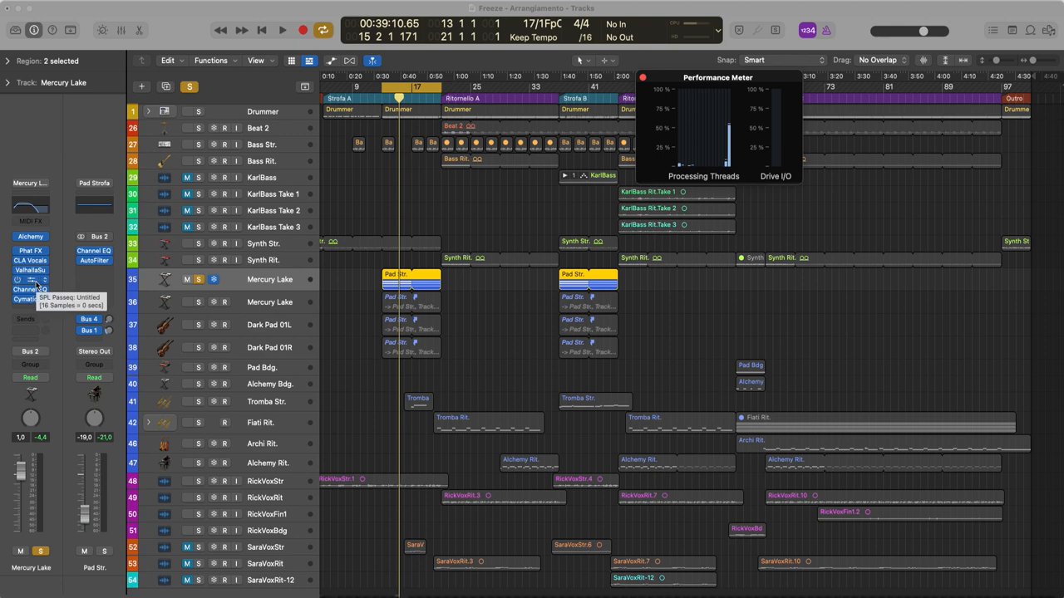
# Inspect and close the SPL Passeq plug-in on the source-frozen Mercury Lake track, and play the track with SPL Passeq bypassed
pyautogui.click(31, 278)
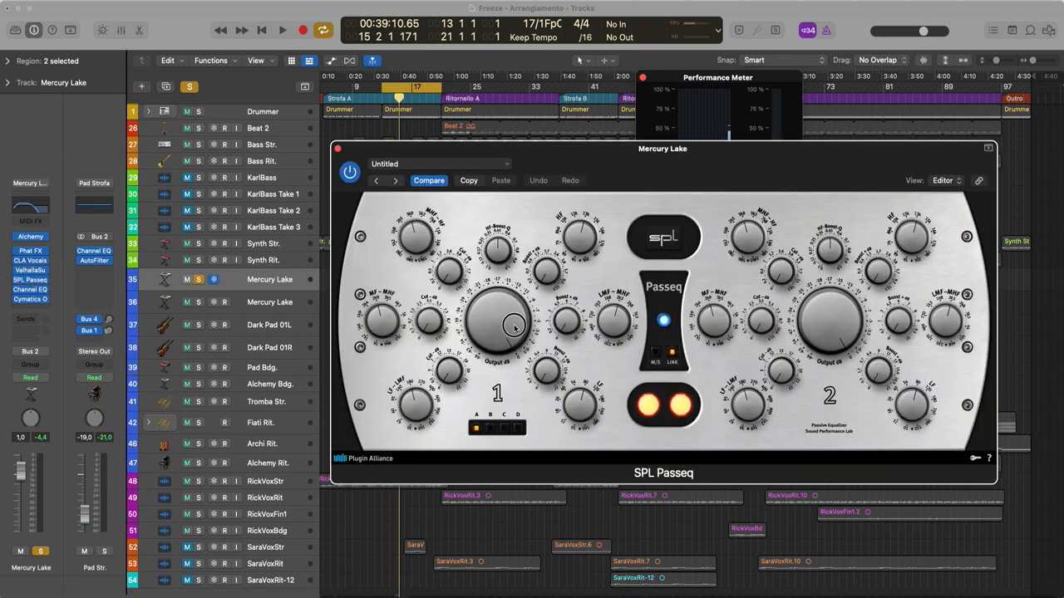
pyautogui.click(337, 148)
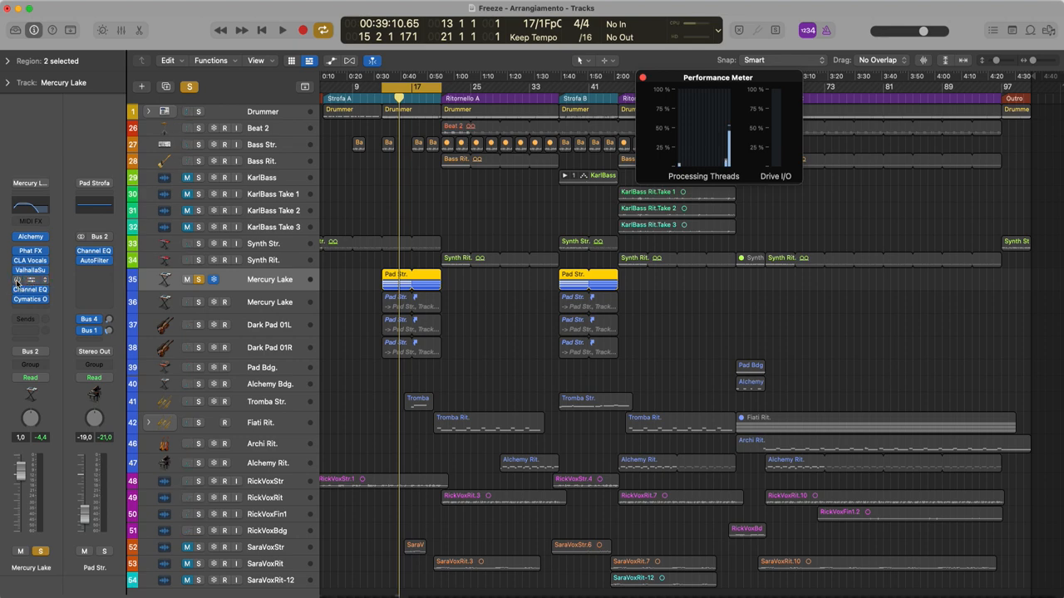
pyautogui.press('space')
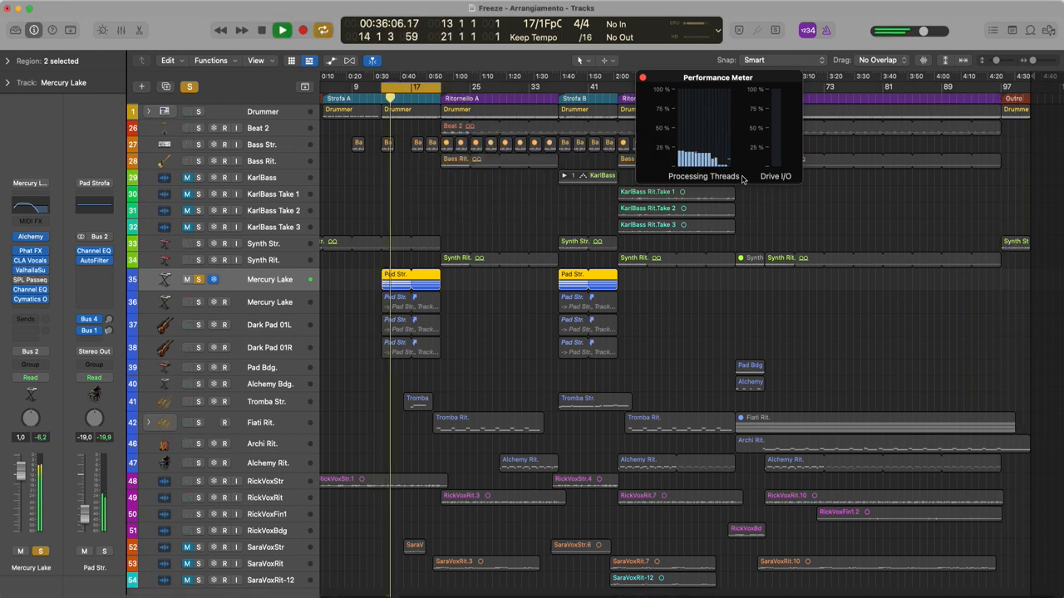
# Replace the ValhallaSupermassive insert on Mercury Lake with a Compressor during playback, then close its window and stop playback
pyautogui.click(41, 271)
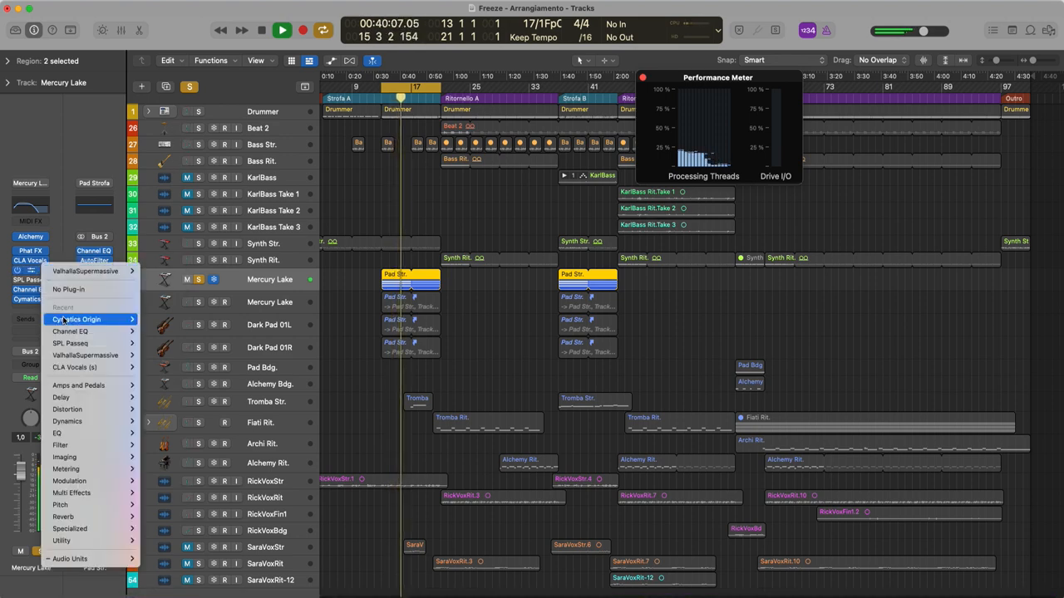
pyautogui.moveTo(78, 421)
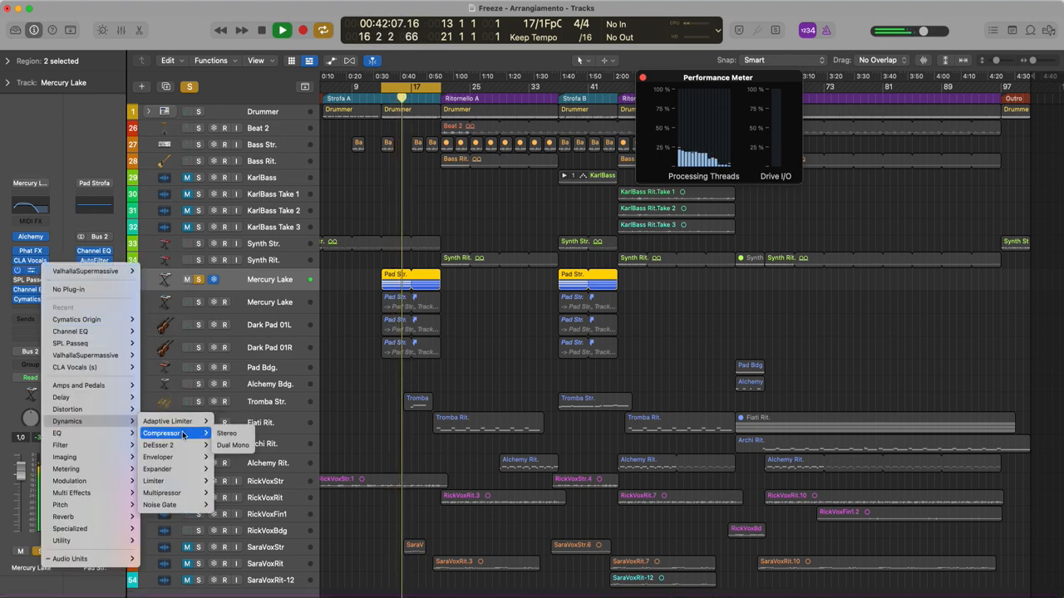
pyautogui.click(182, 432)
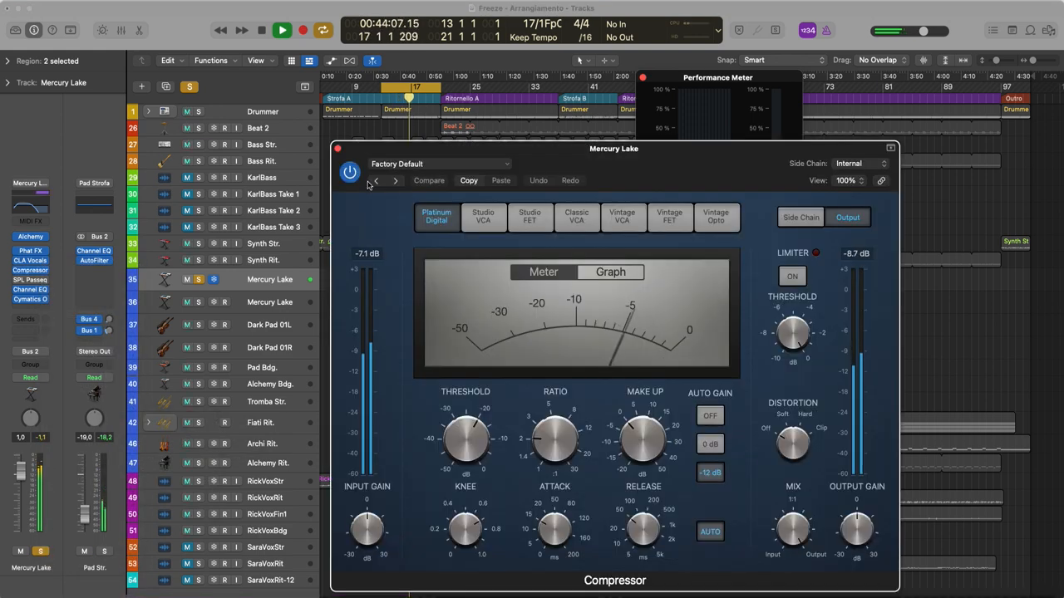
pyautogui.click(338, 148)
pyautogui.press('space')
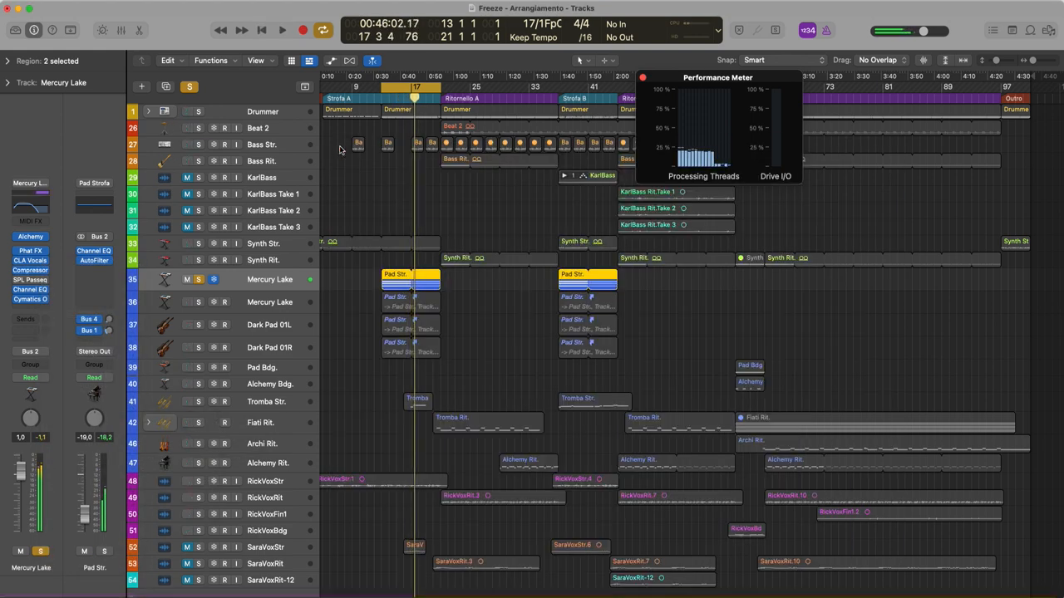
# Show the Freeze Mode options in Mercury Lake's track parameters and dismiss them without a change
pyautogui.click(7, 82)
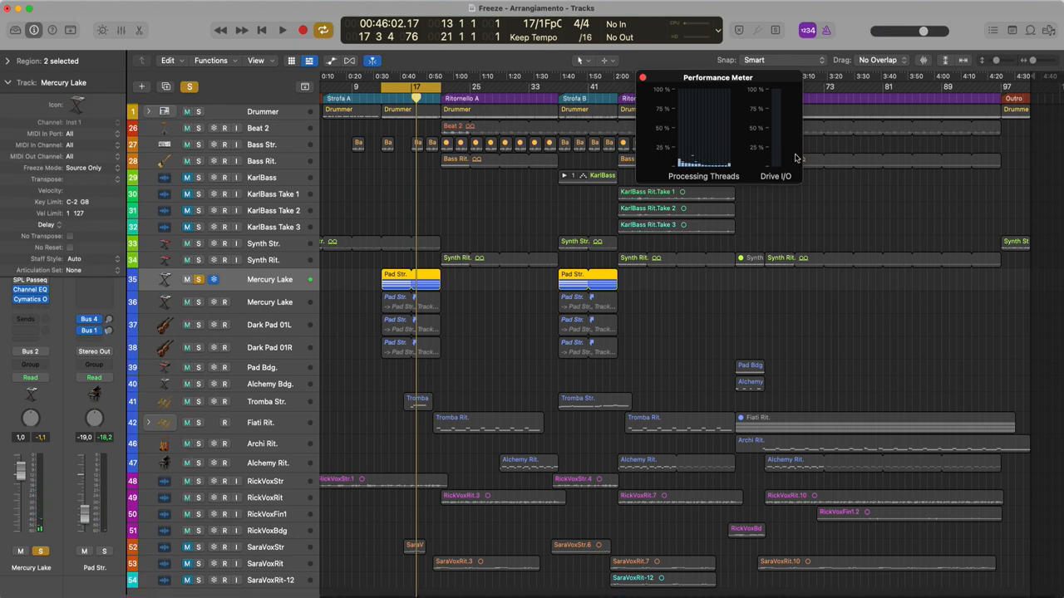
pyautogui.click(91, 168)
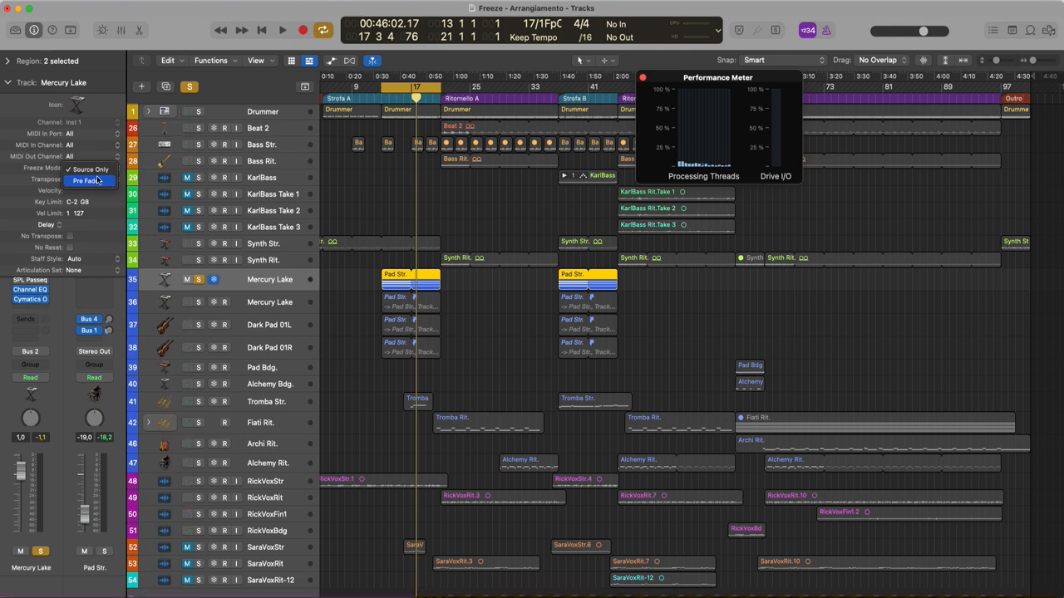
pyautogui.click(249, 87)
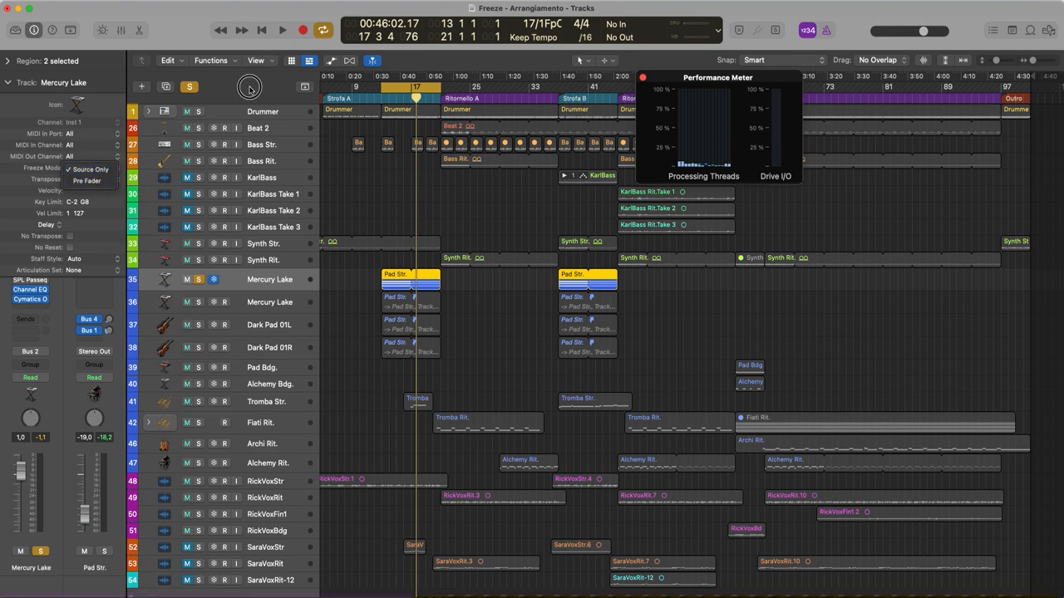
# Solo the audio track 48 RickVoxStr and view its Freeze Mode options without changing them
pyautogui.click(203, 483)
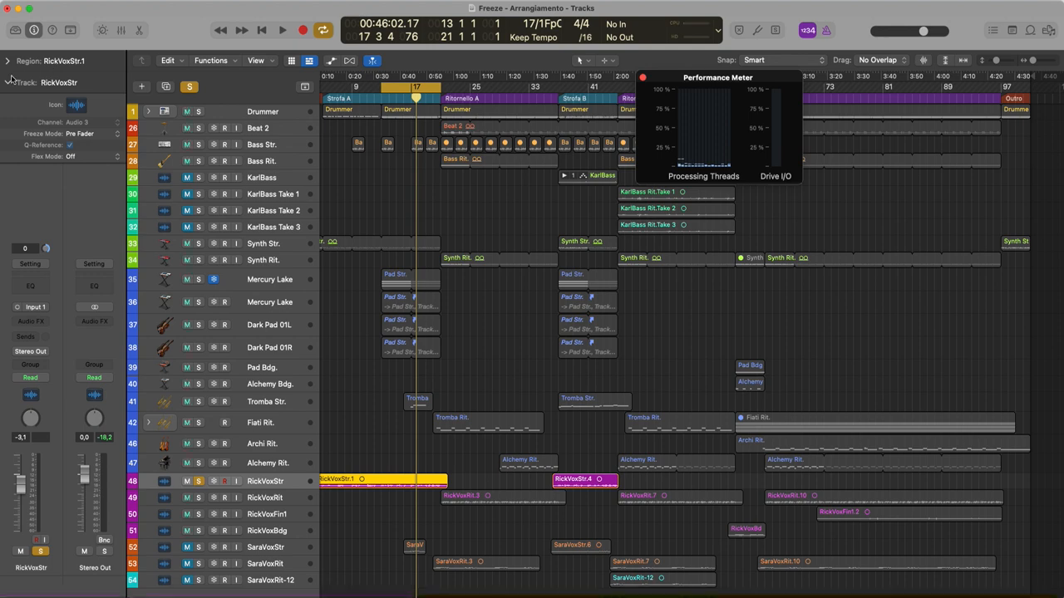
pyautogui.click(111, 134)
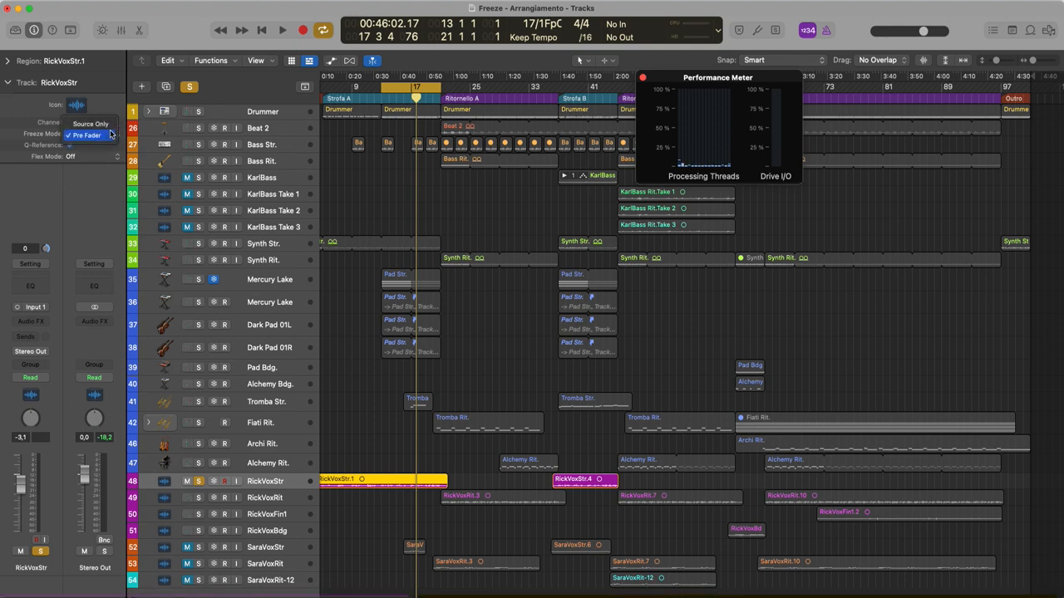
pyautogui.click(257, 478)
# Load the "Gloria's voice" channel strip setting on track 48, and enable Freeze with playback to render its freeze file
pyautogui.click(36, 264)
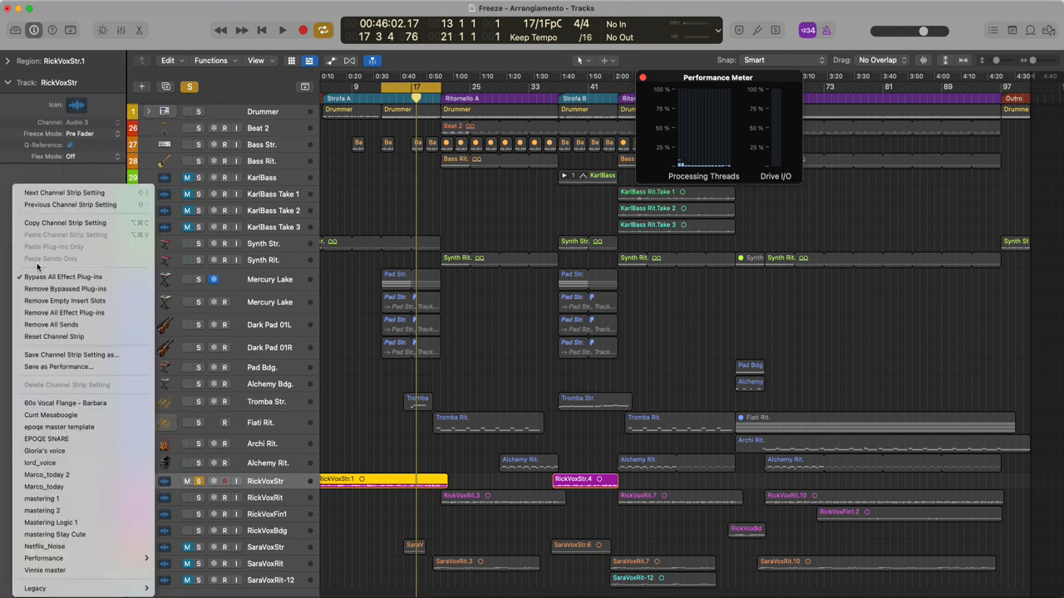
pyautogui.click(80, 450)
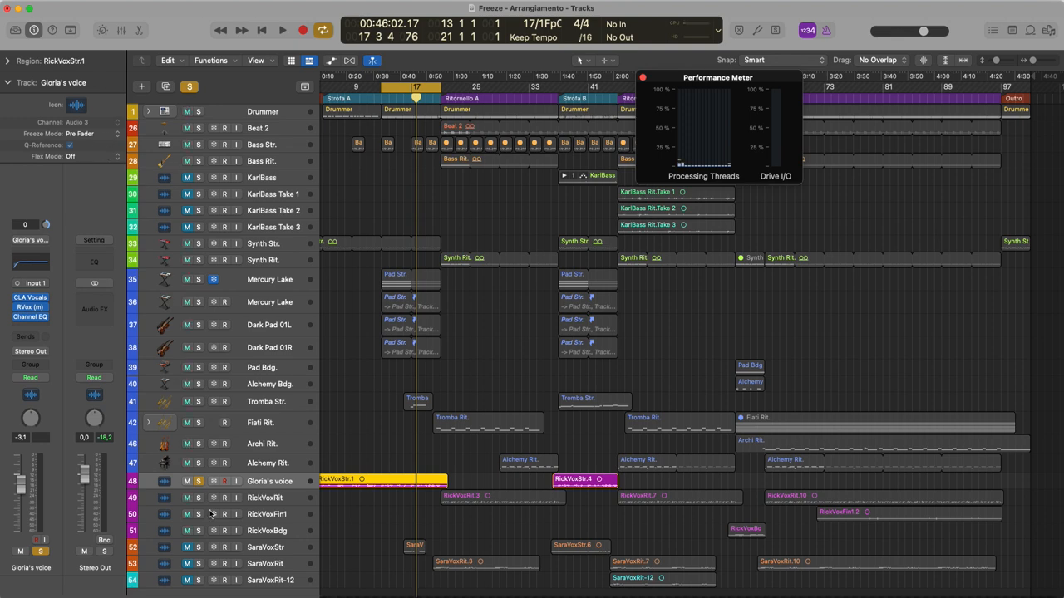
pyautogui.click(215, 482)
pyautogui.press('space')
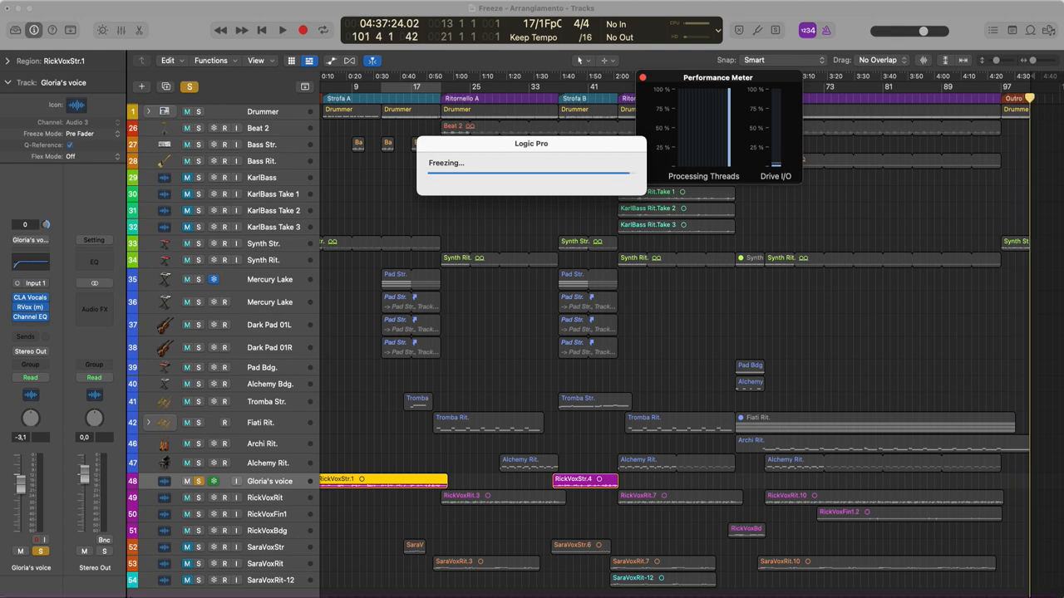
# Check the Freeze Files.nosync contents in Finder, and return to Logic Pro to set track 48's Freeze Mode to Source Only
pyautogui.press('super+Tab')
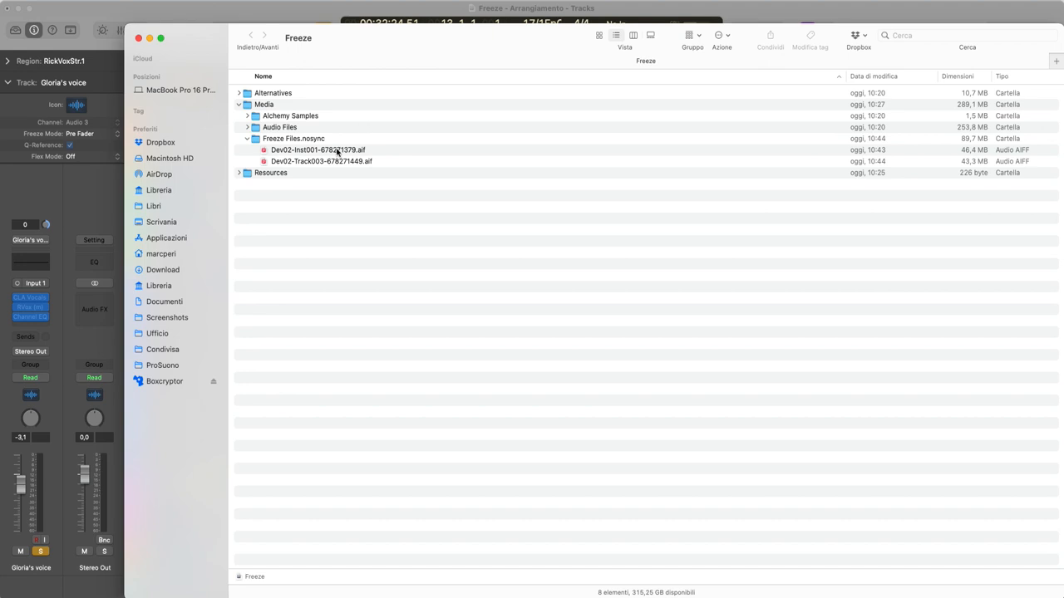
pyautogui.click(218, 3)
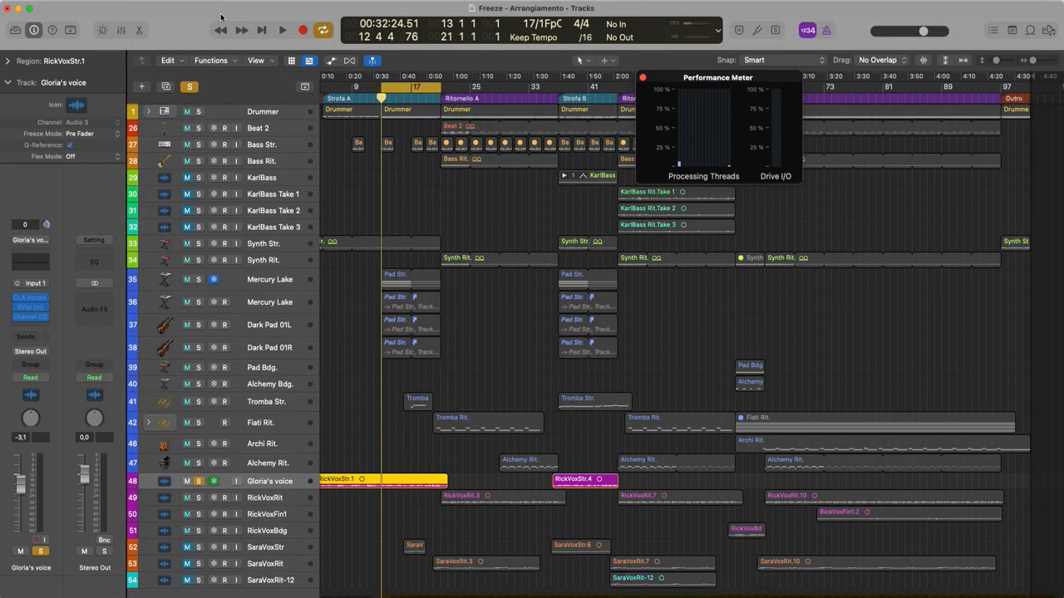
pyautogui.click(104, 134)
pyautogui.click(89, 123)
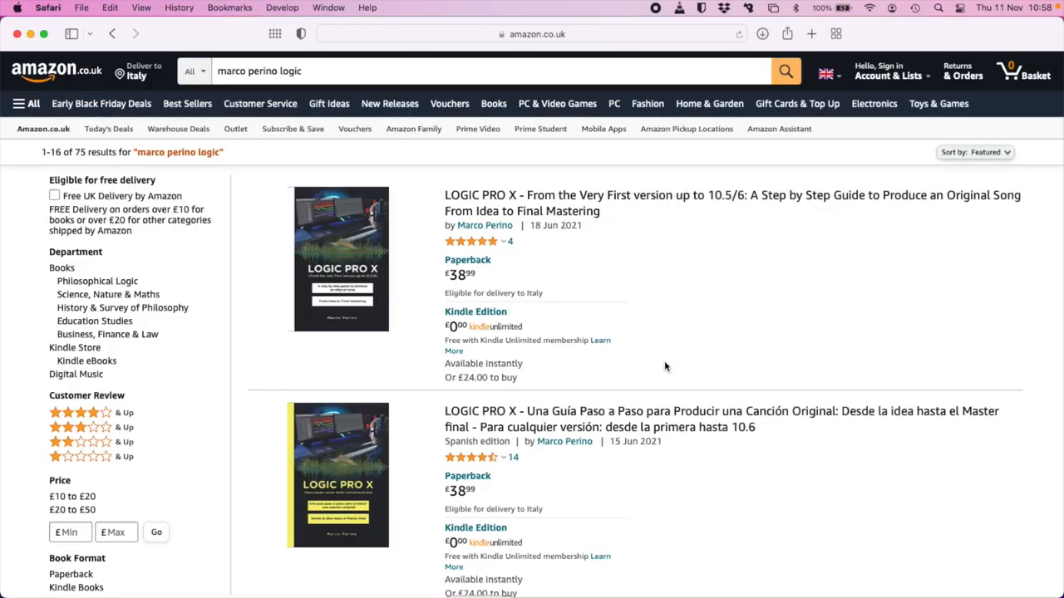
# Browse the Amazon search results for the author's Logic Pro books in their different language editions
pyautogui.scroll(-2, 665, 365)
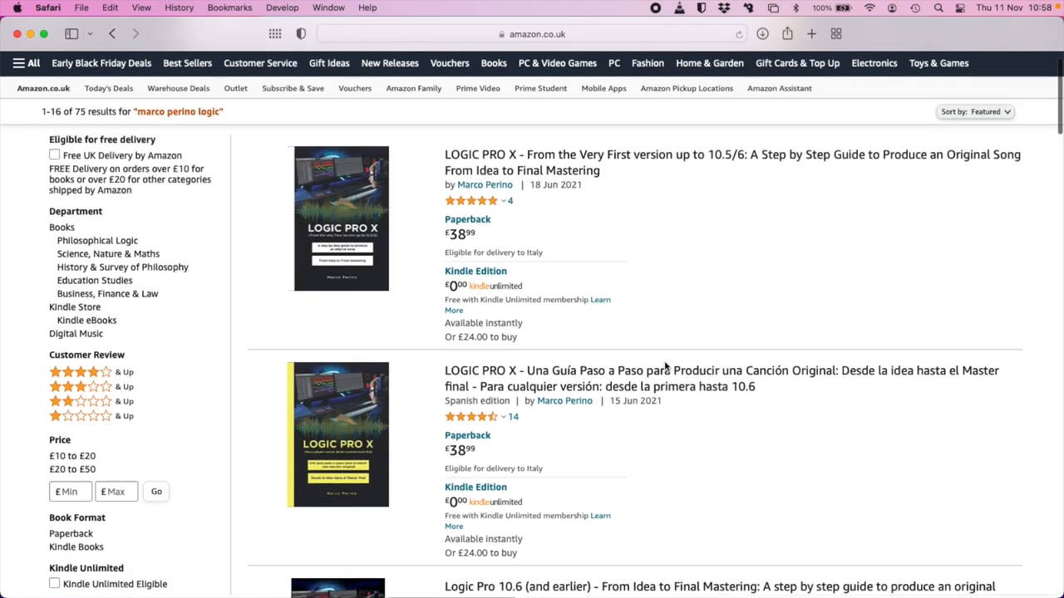
pyautogui.scroll(-5, 665, 365)
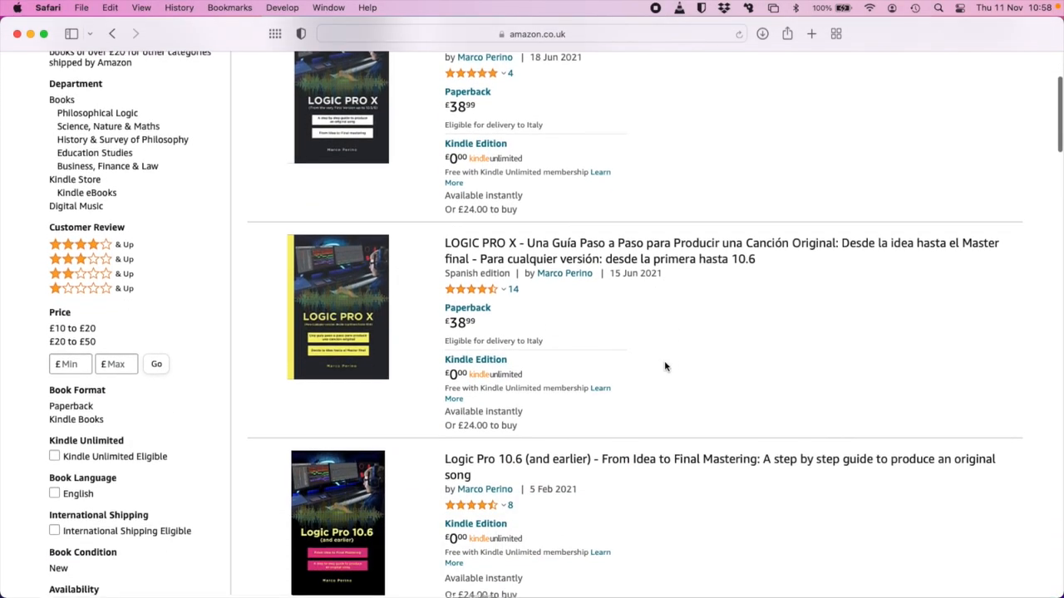
pyautogui.scroll(-3, 665, 365)
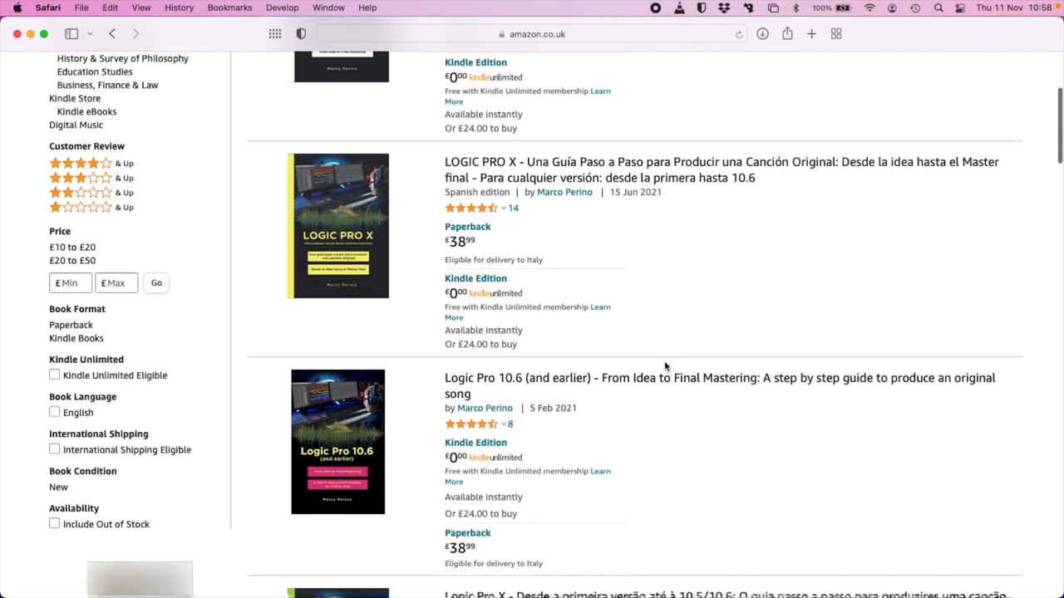
pyautogui.scroll(-6, 665, 365)
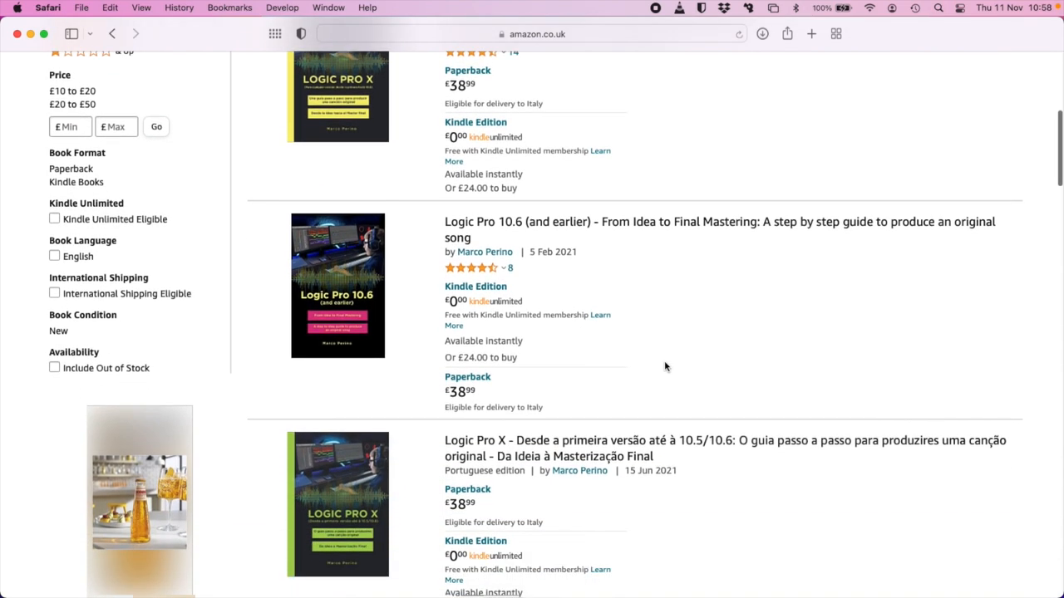
pyautogui.scroll(-6, 665, 366)
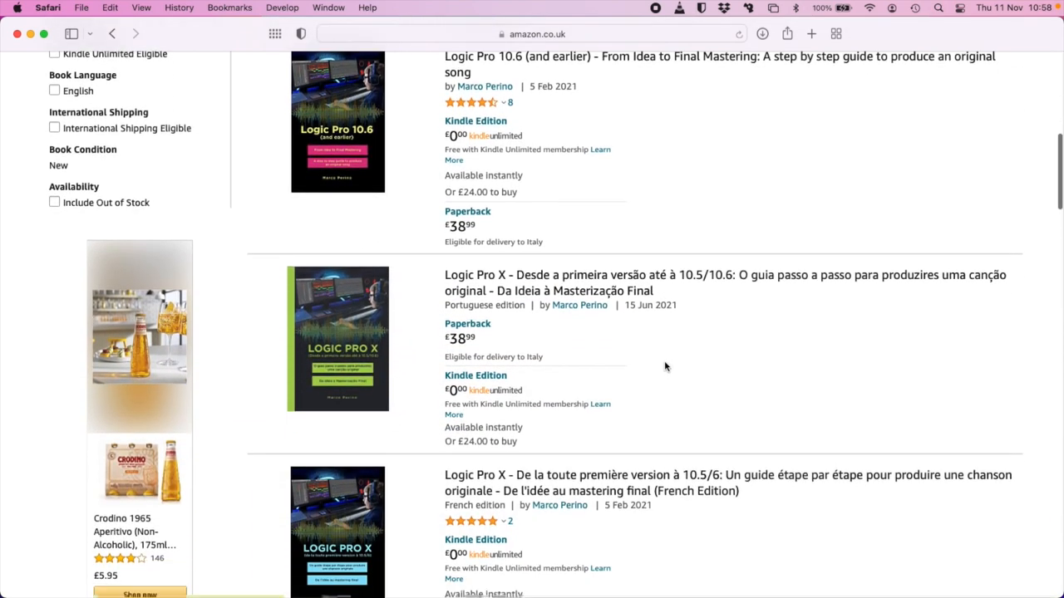
pyautogui.scroll(-7, 665, 365)
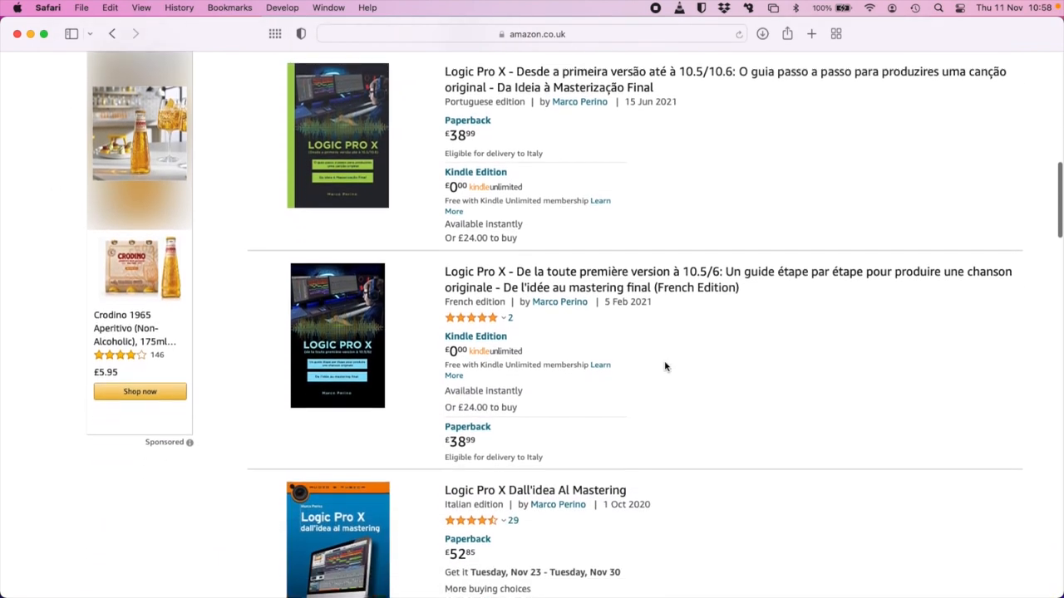
pyautogui.scroll(-2, 665, 366)
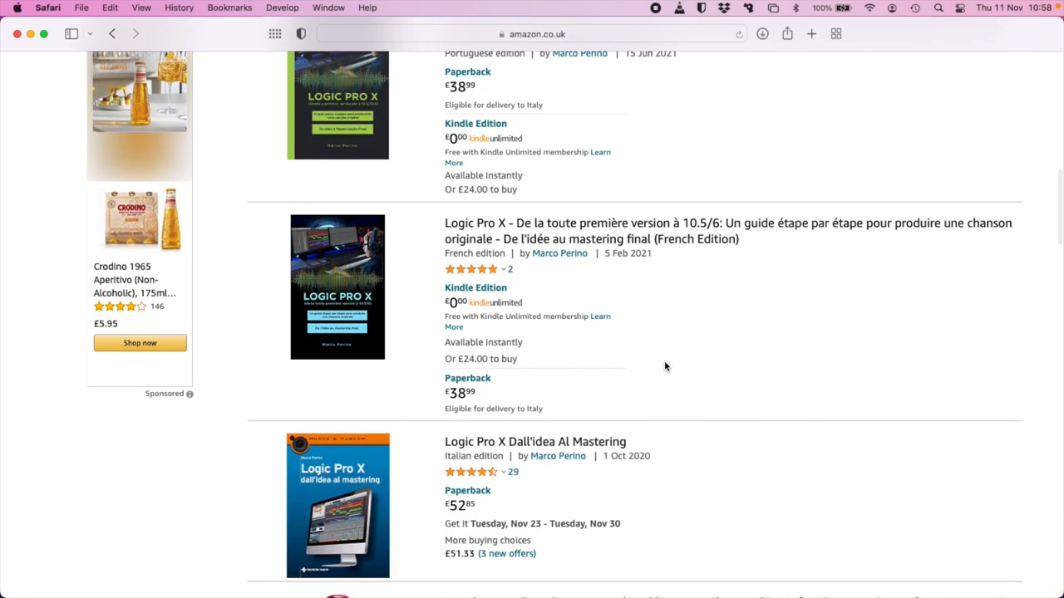